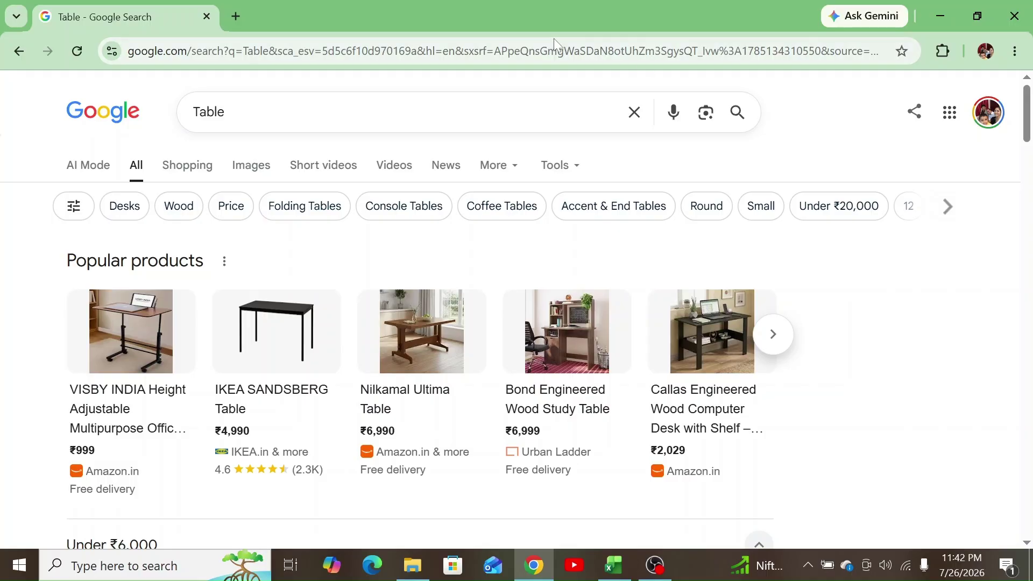
- Change the Google search query to "Data Table" and run the search
left_click(226, 111)
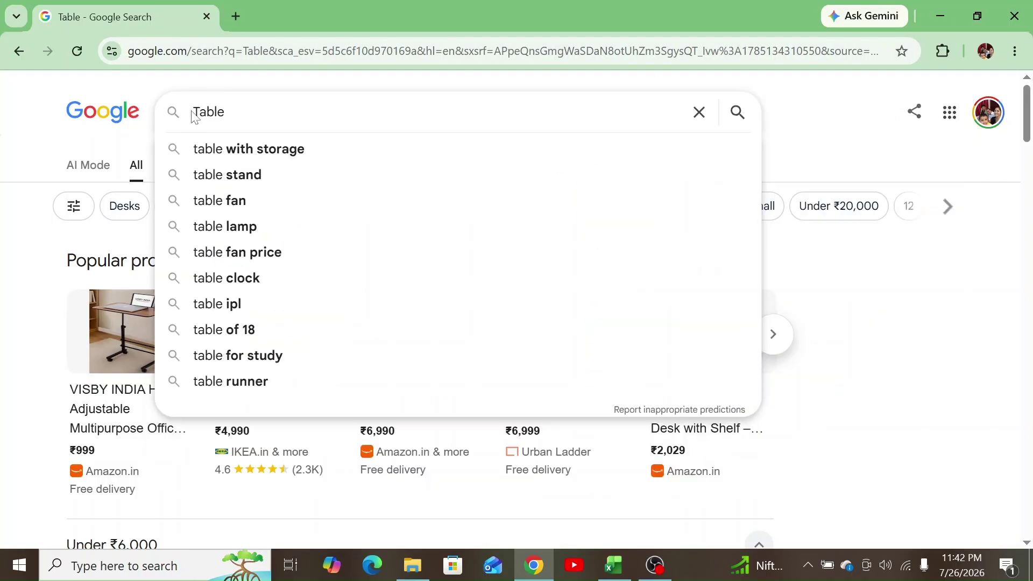
key("Home")
type("Data")
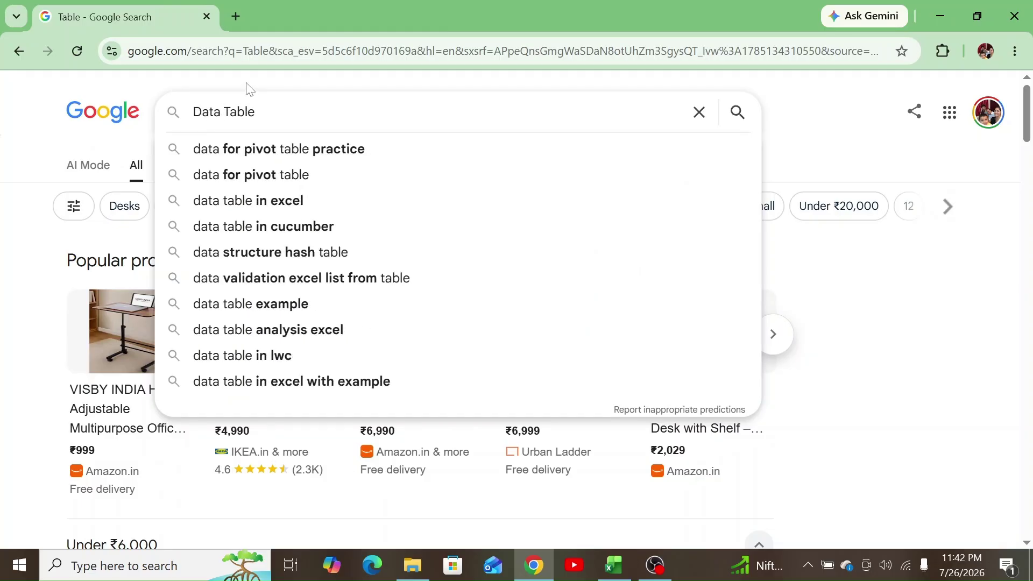
key("Return")
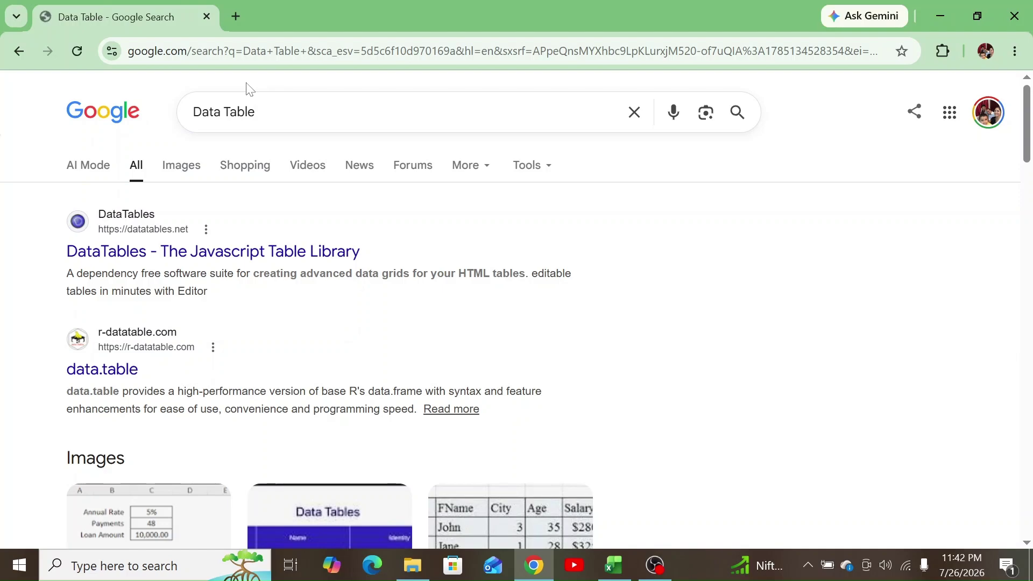
- Browse the image results for Data Table to see examples of tabular data
left_click(181, 170)
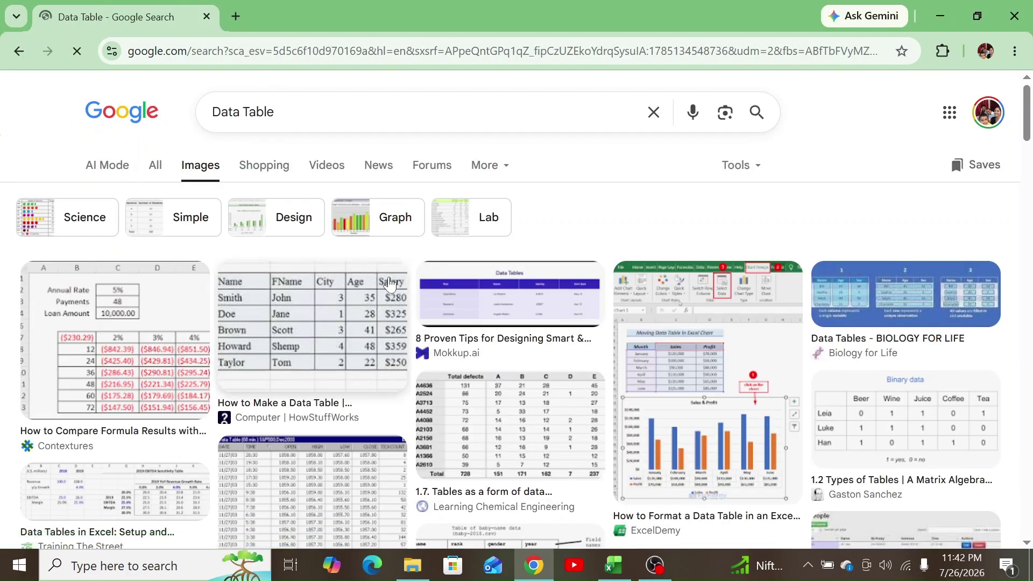
scroll(421, 402, "down", 2)
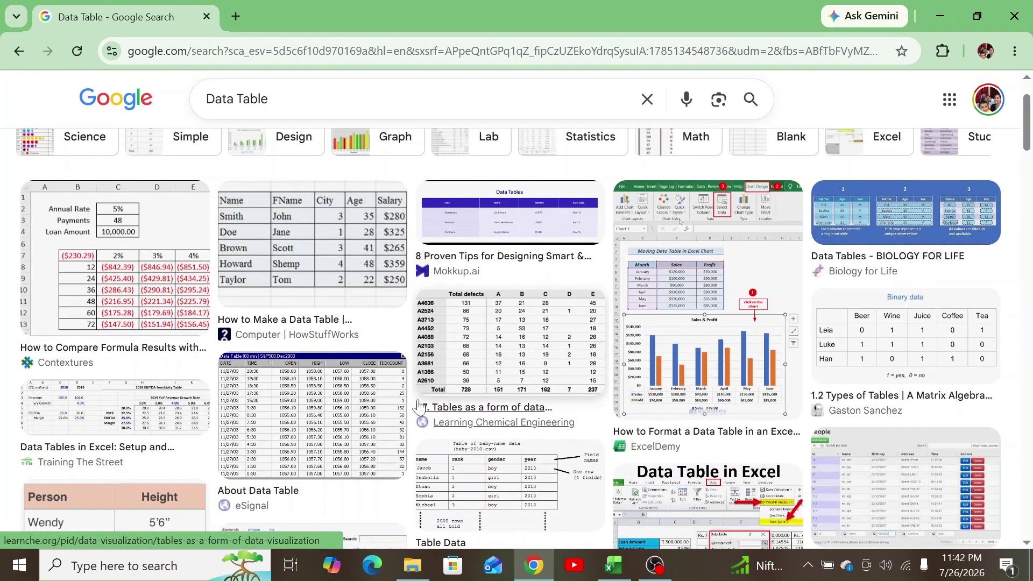
scroll(420, 404, "down", 3)
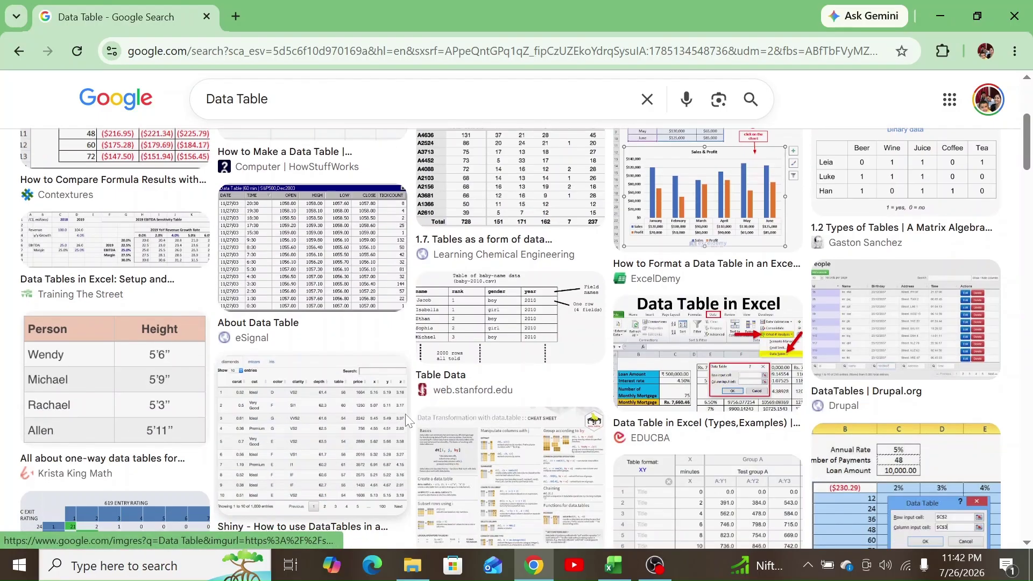
scroll(405, 414, "down", 2)
scroll(404, 425, "up", 6)
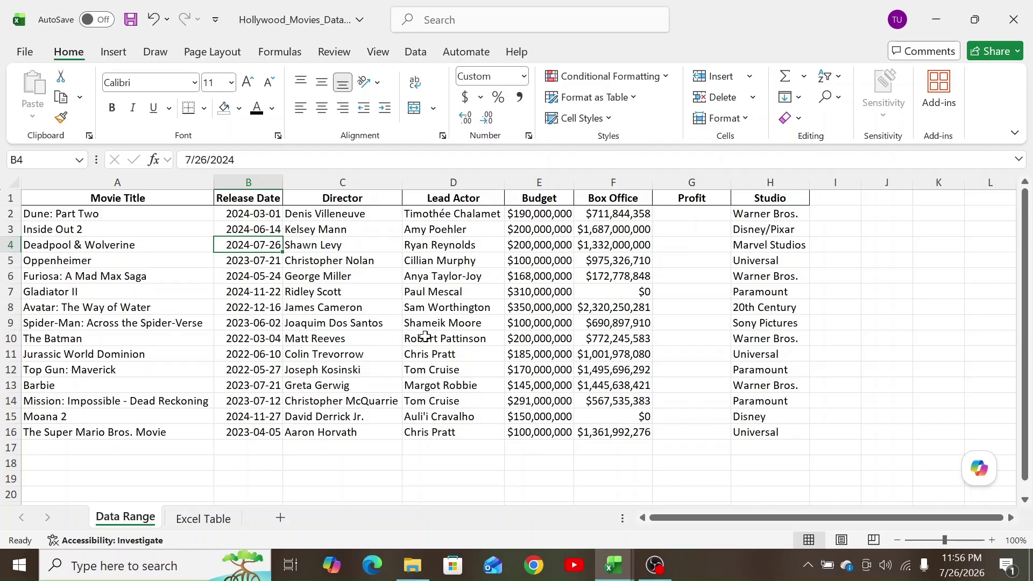
- Switch to the Excel workbook and highlight the movie data in A1:H16 on the Data Range sheet, then clear the selection
left_click(122, 197)
left_click_drag(122, 197, 761, 426)
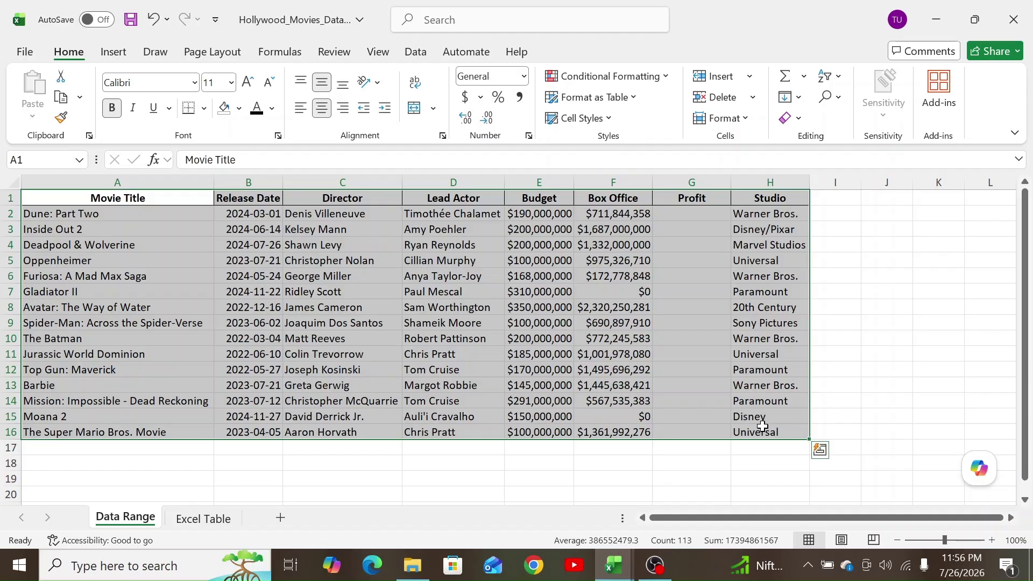
left_click(341, 322)
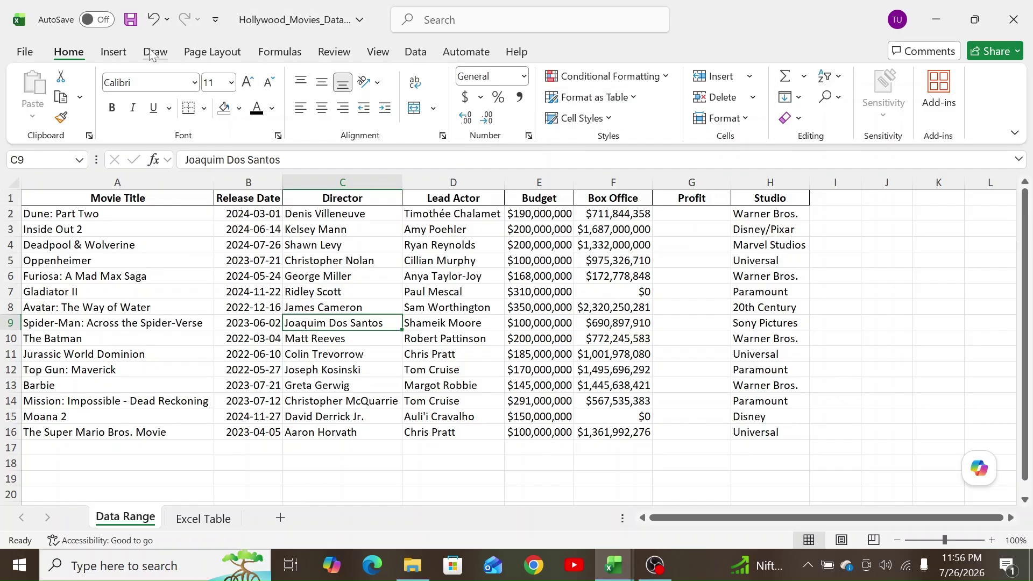
- Look at the Table command and the Format as Table style gallery without applying anything
left_click(113, 51)
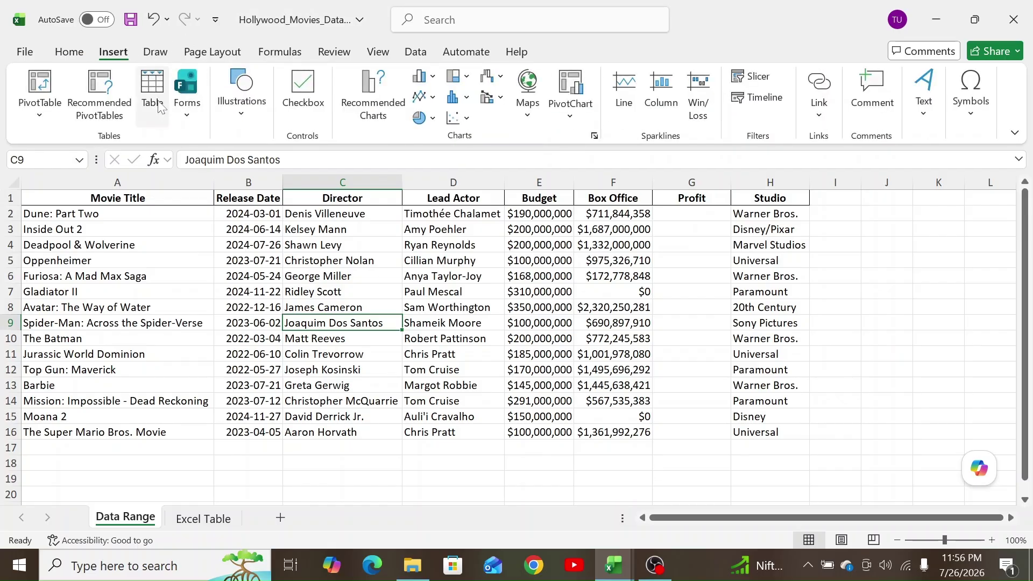
left_click(82, 54)
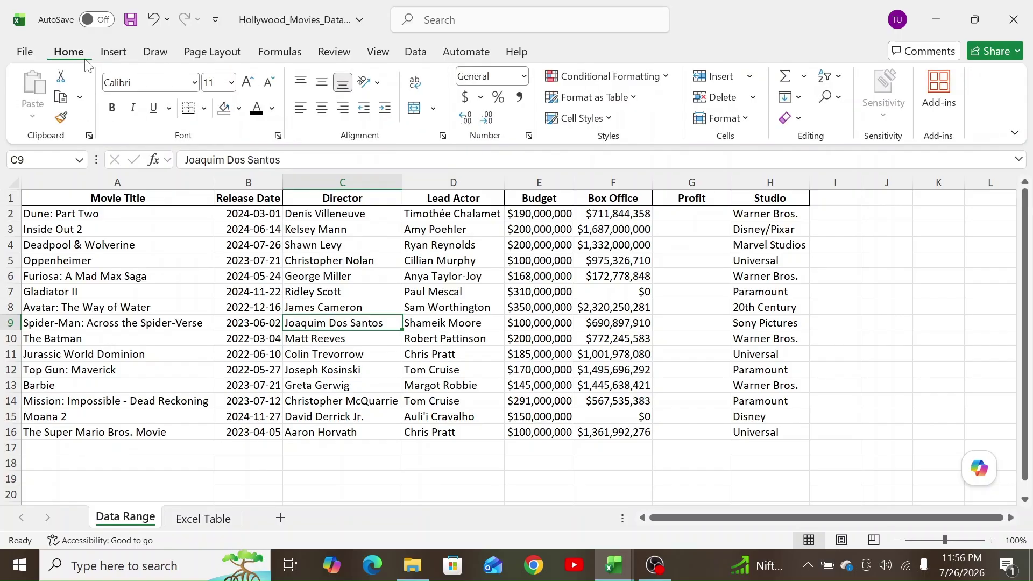
left_click(635, 98)
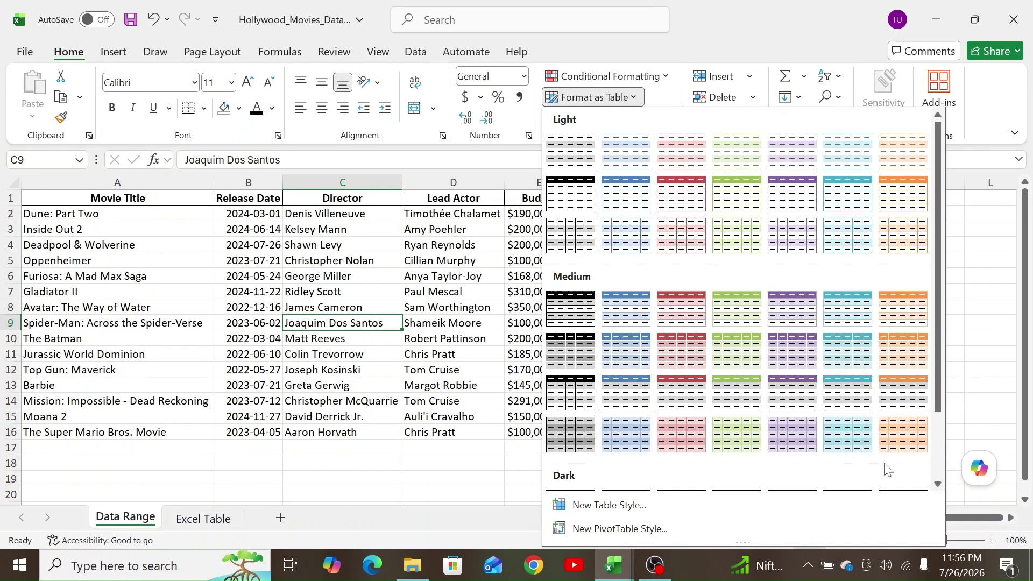
left_click(294, 282)
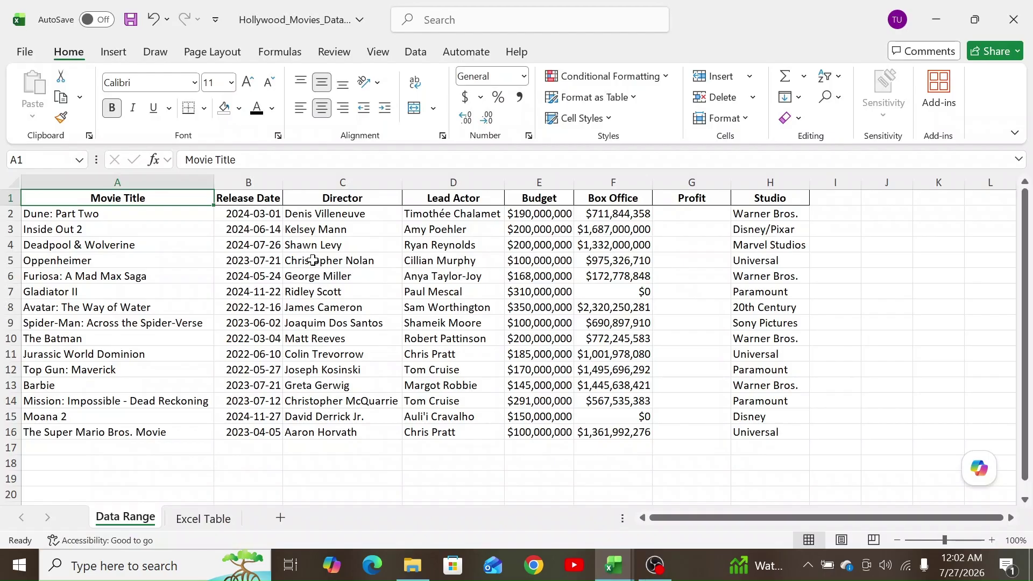
- Compare the movie data on the Data Range and Excel Table sheets by switching between them
left_click(197, 520)
left_click(133, 519)
left_click(202, 523)
left_click(132, 520)
left_click(204, 520)
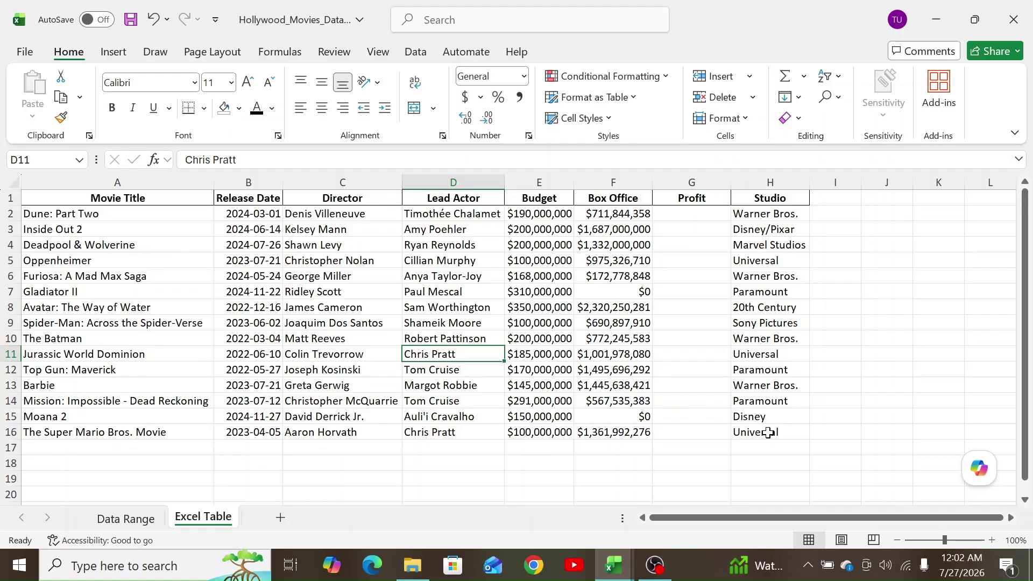
left_click(127, 520)
left_click(184, 519)
left_click(132, 525)
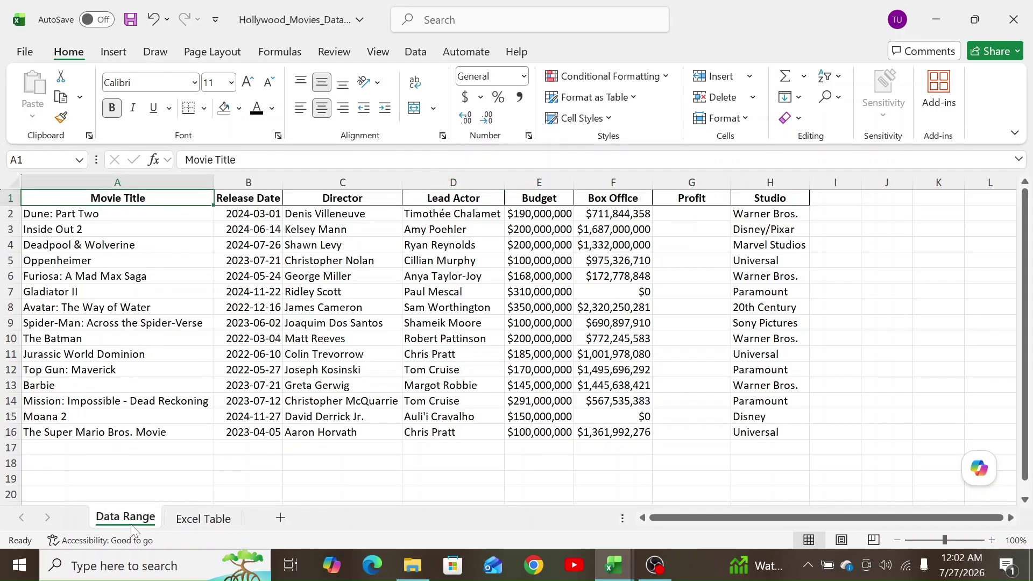
- Convert the range A1:H16 on the Excel Table sheet into a table with headers
left_click(198, 519)
left_click_drag(146, 196, 763, 427)
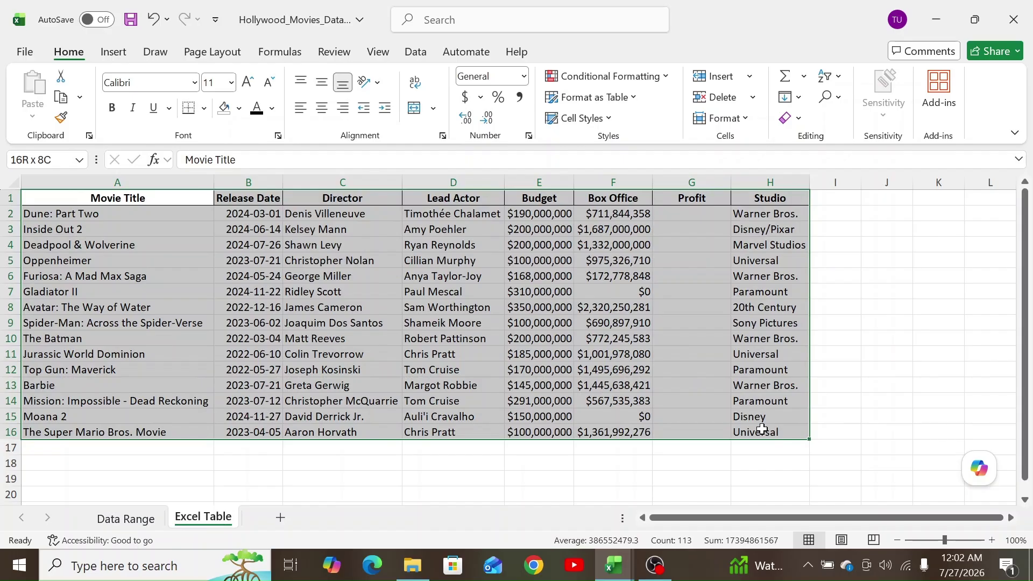
left_click(114, 52)
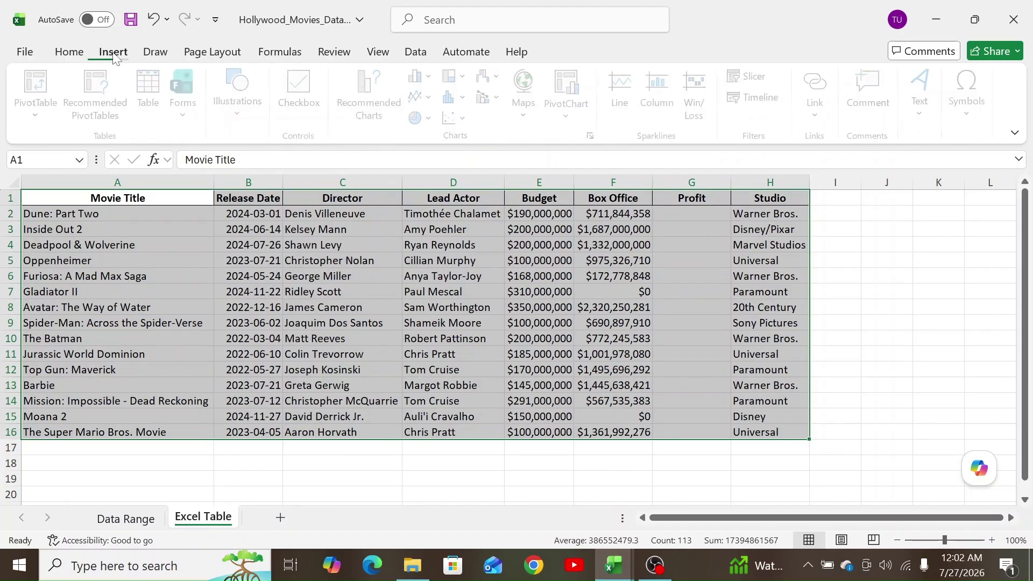
left_click(145, 92)
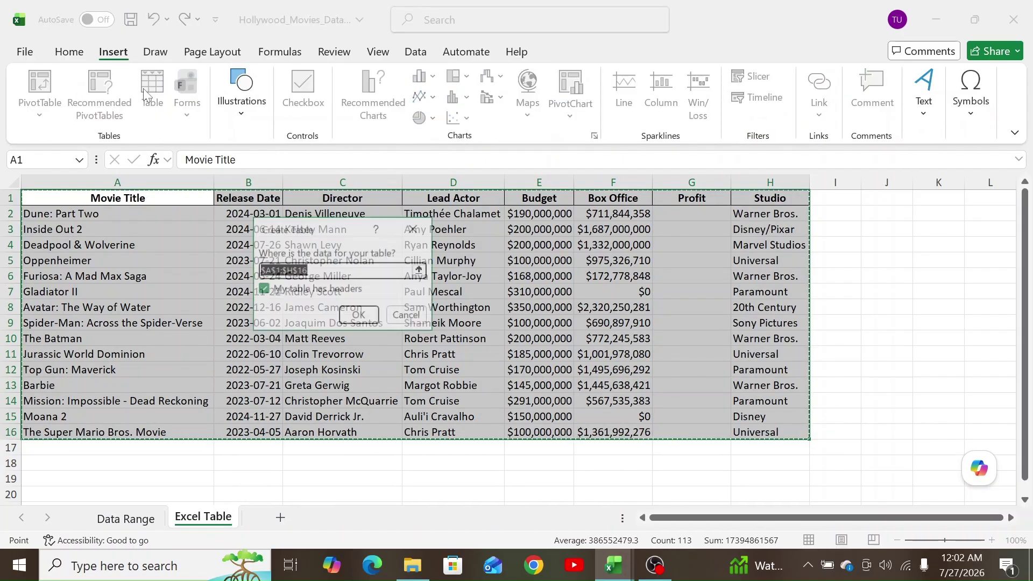
left_click(345, 314)
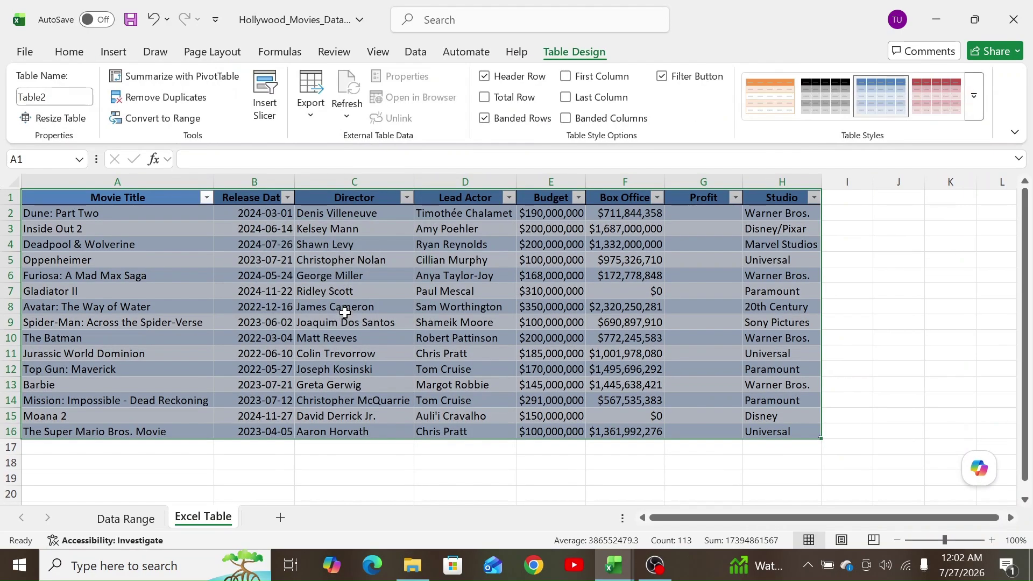
- Compare the new table with the plain range on the Data Range sheet and return to the Excel Table sheet
left_click(345, 311)
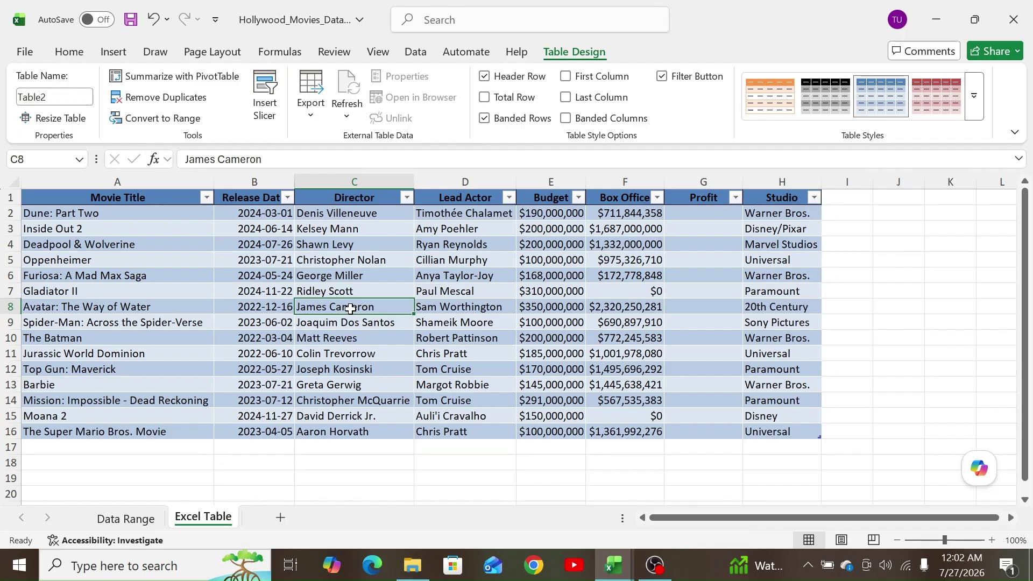
left_click(148, 520)
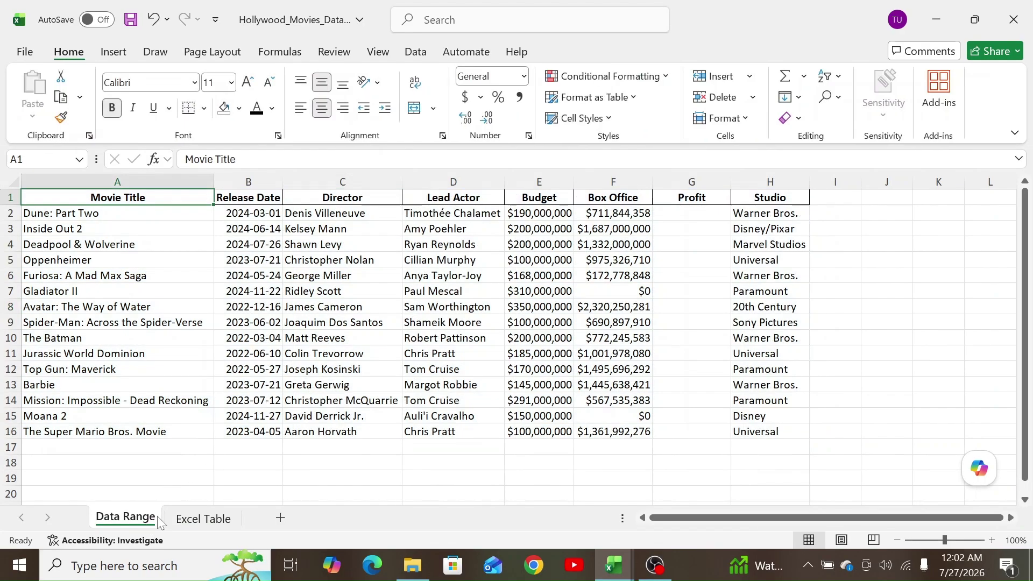
left_click(197, 519)
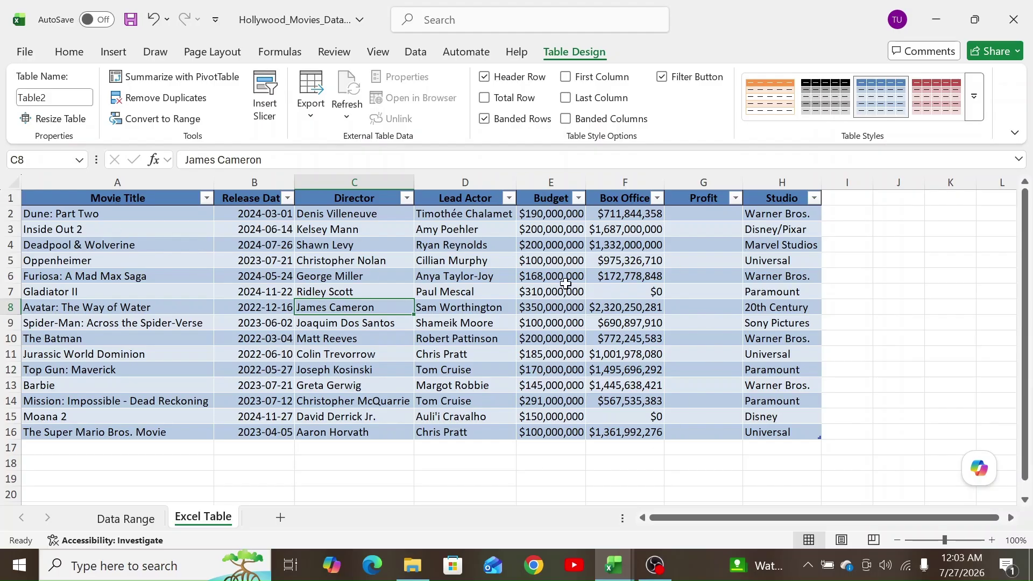
- Apply the blue style from the first row of the Medium table styles to the movie table
left_click(492, 295)
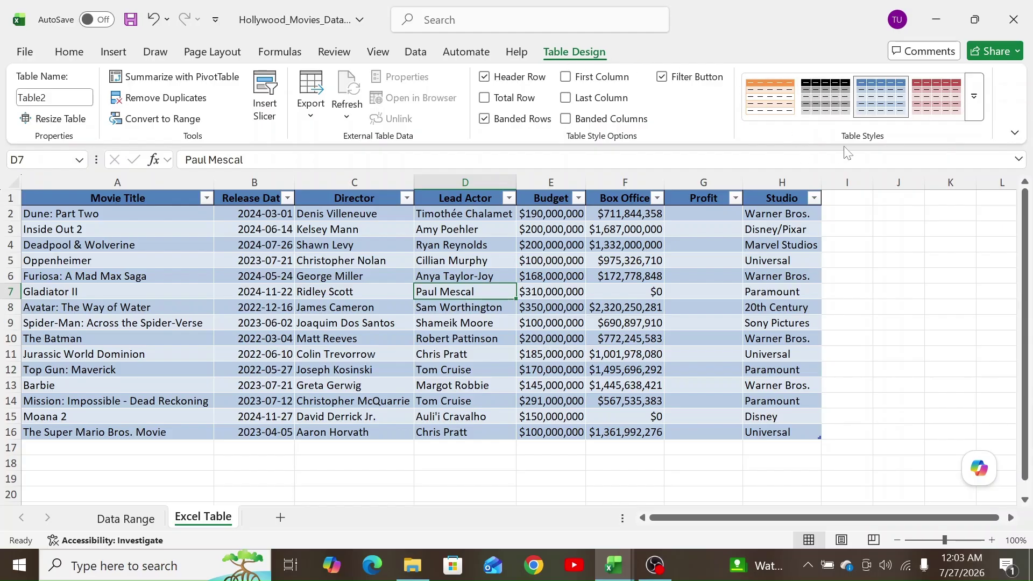
left_click(976, 112)
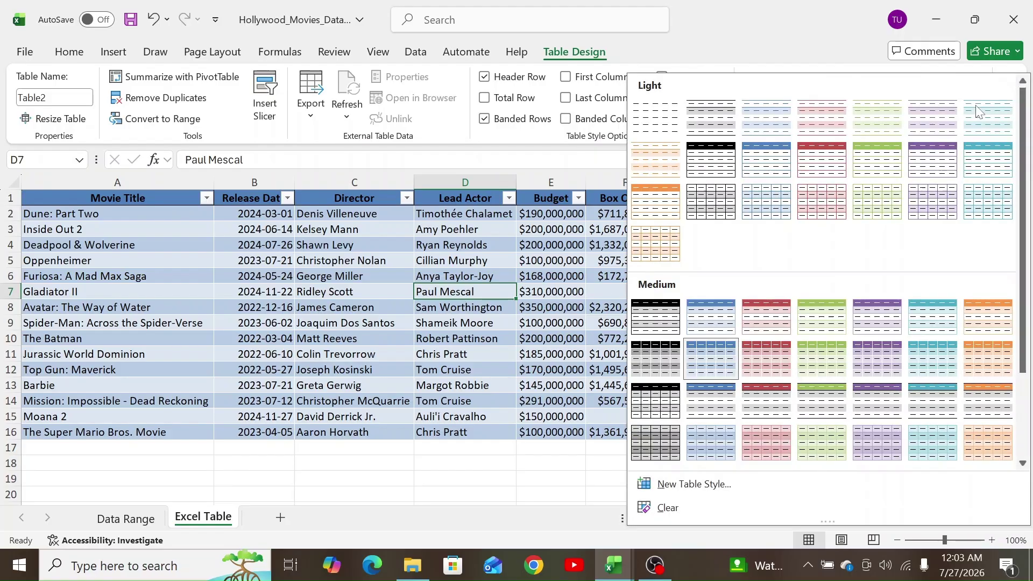
scroll(872, 277, "down", 3)
scroll(885, 276, "up", 3)
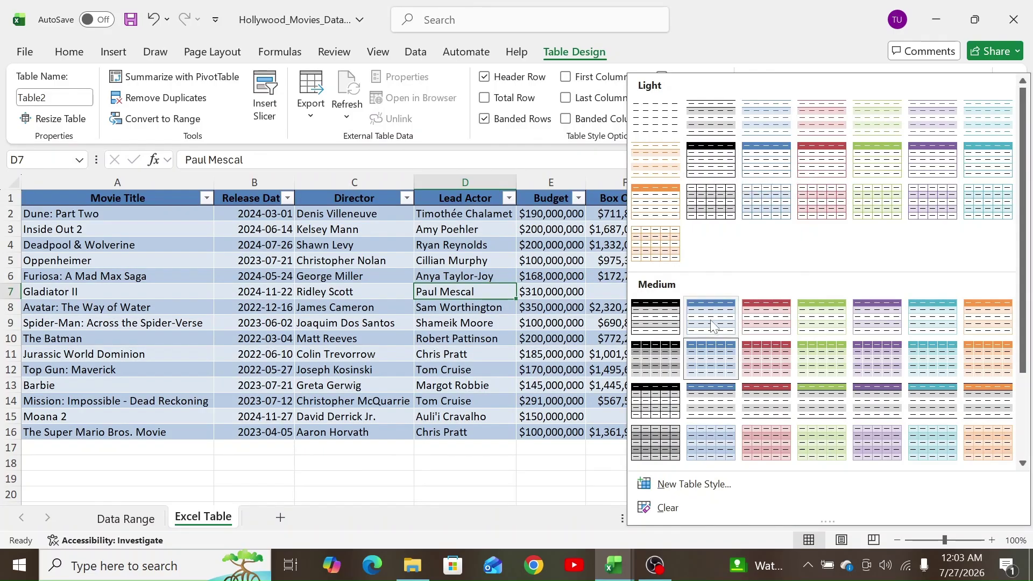
left_click(715, 316)
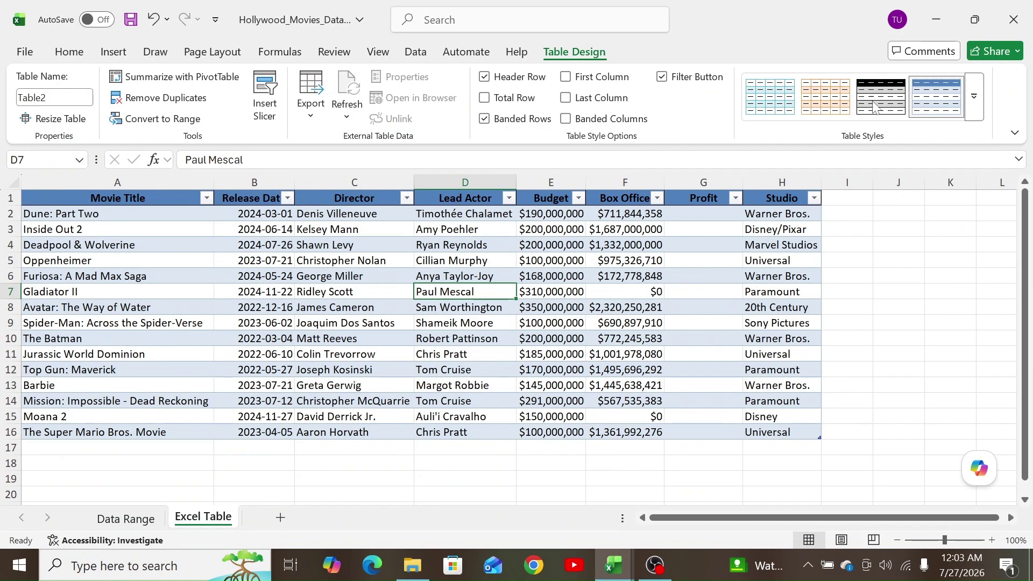
- Apply the teal style from the second row of the Medium table styles to the movie table
left_click(974, 96)
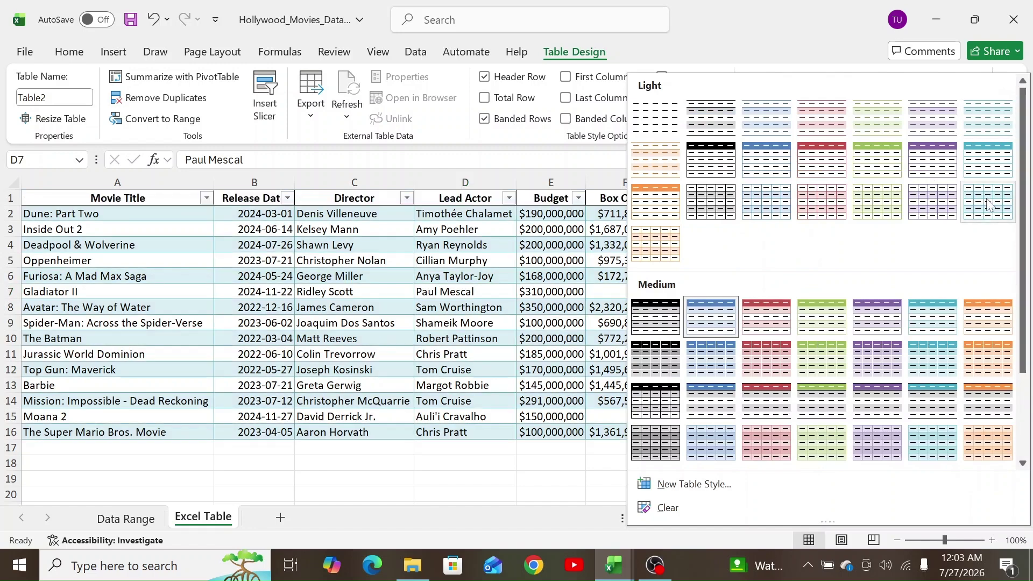
left_click(935, 352)
left_click(519, 276)
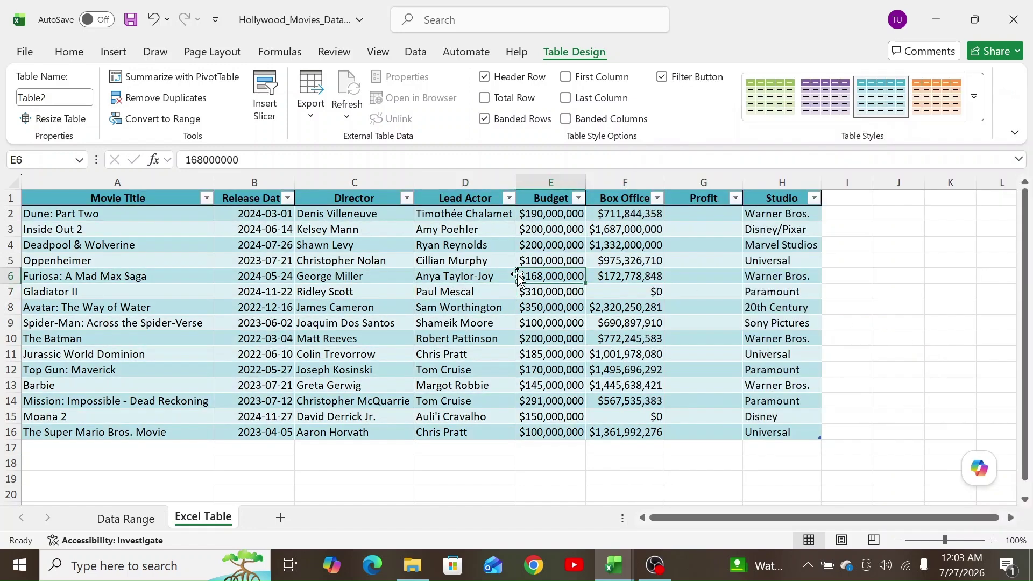
- Look at the filter options of the Budget, Lead Actor and Director columns, closing each without filtering
left_click(578, 198)
left_click(578, 199)
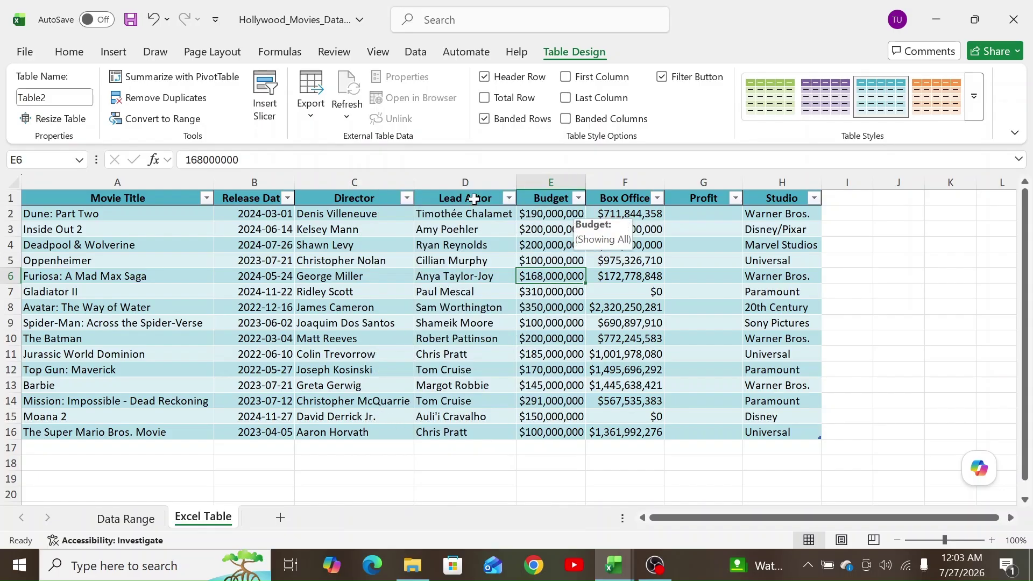
left_click(509, 198)
left_click(509, 199)
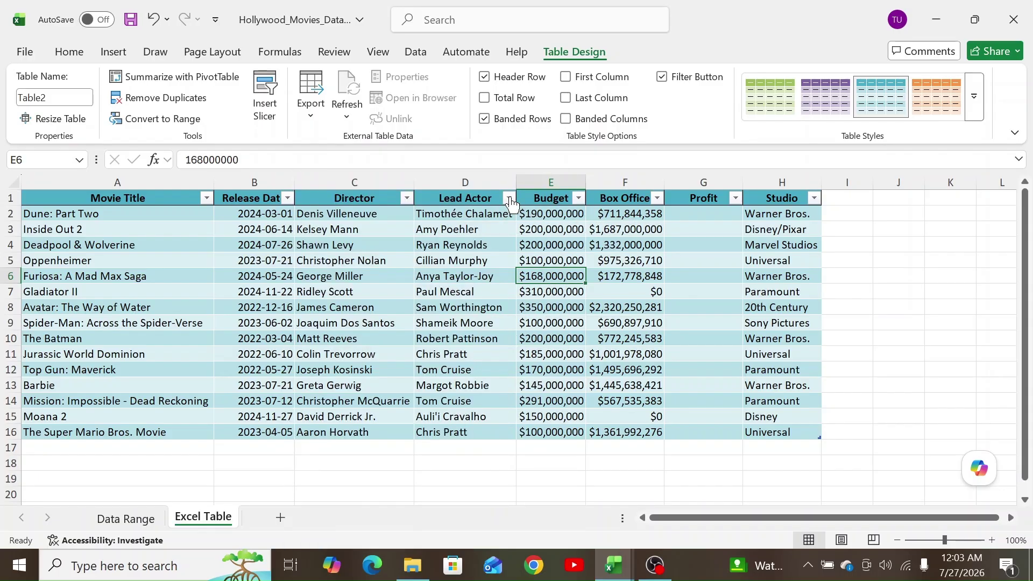
left_click(407, 198)
left_click(406, 199)
- Turn the table's filter buttons off and back on
left_click(662, 80)
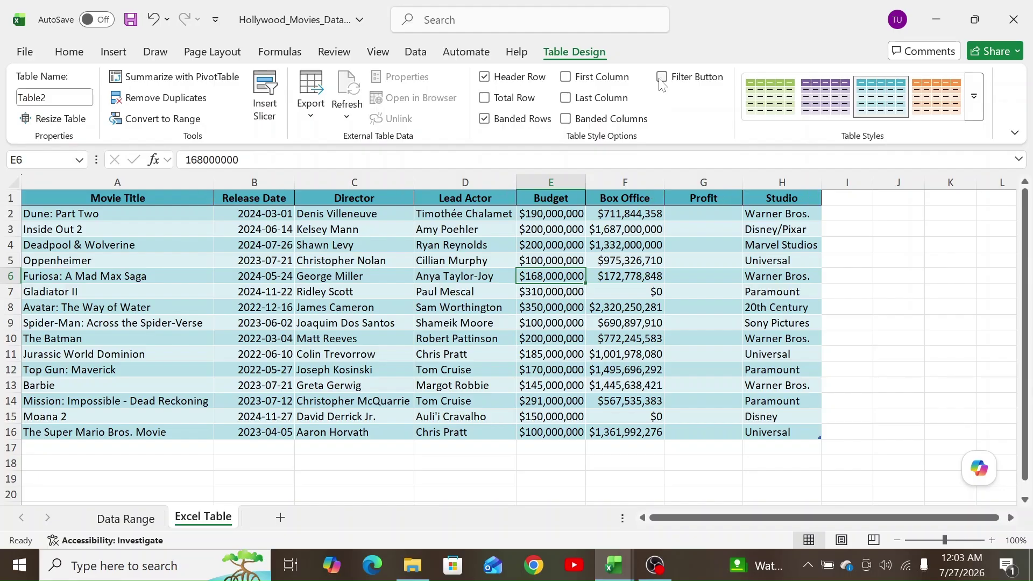
left_click(662, 79)
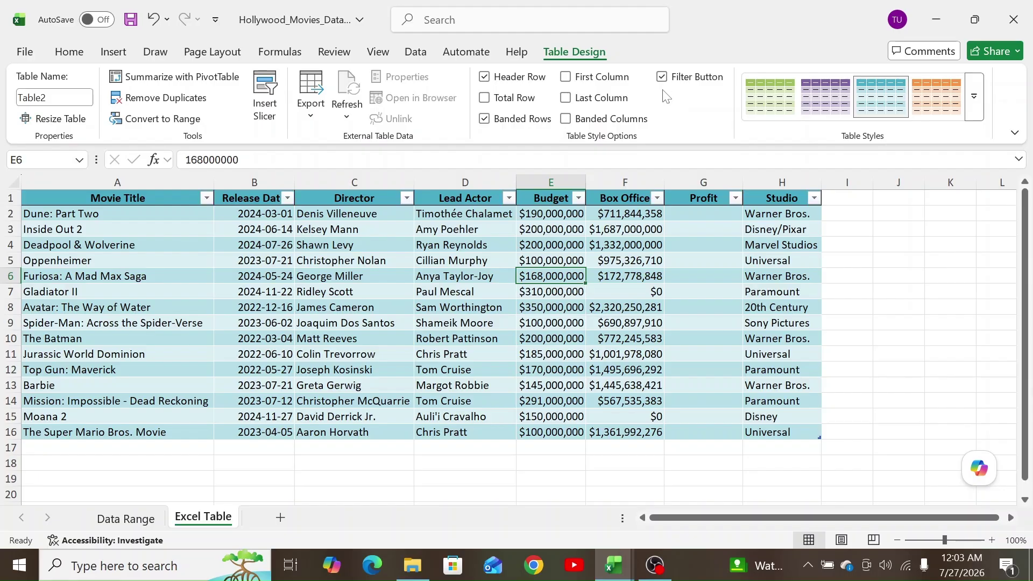
left_click(527, 245)
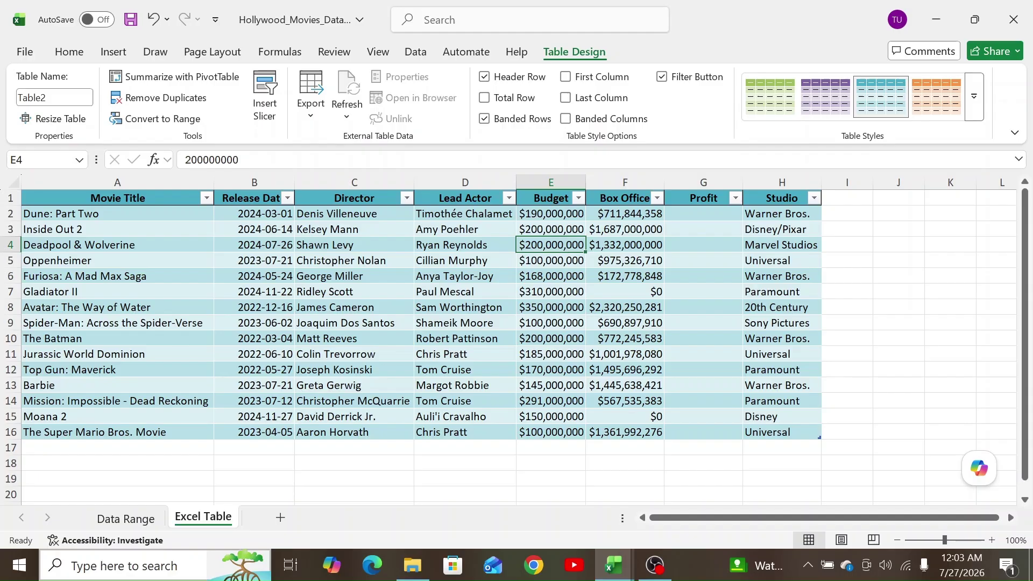
- Check the headers of the plain data on the Data Range sheet, then return to the Excel Table sheet
left_click(116, 518)
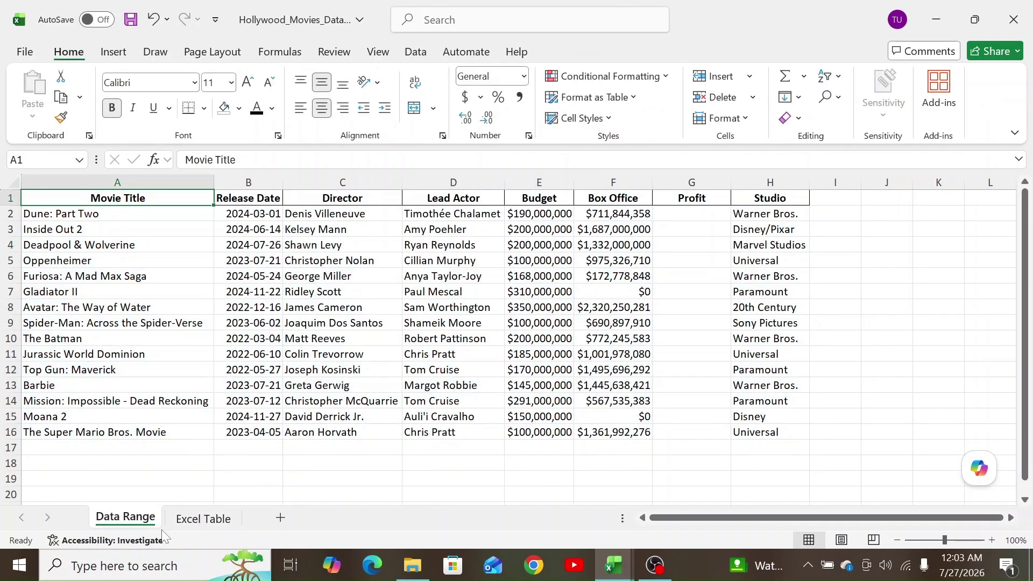
left_click(202, 519)
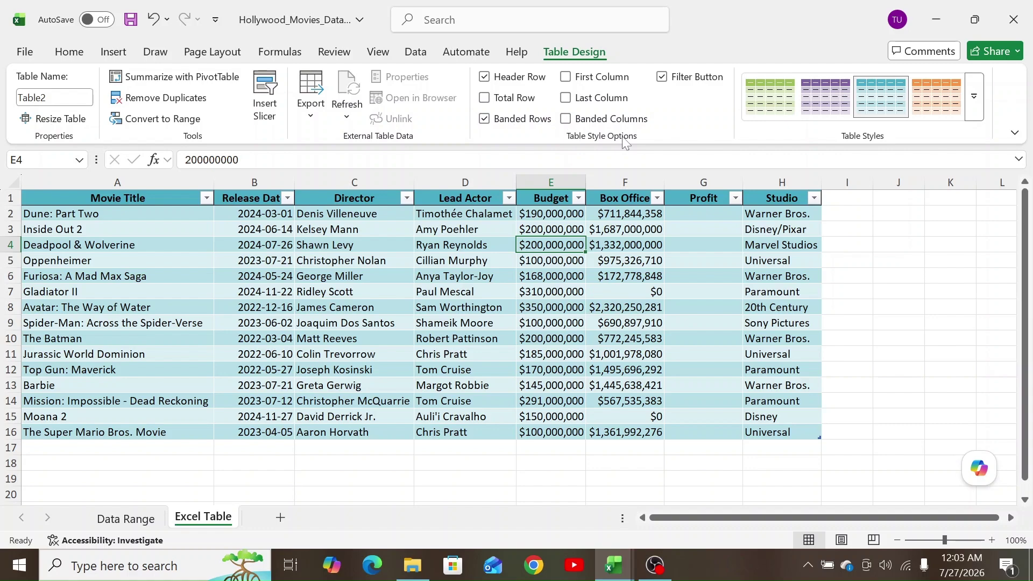
- Switch the table's banded rows off and back on, and do the same with its header row
left_click(527, 123)
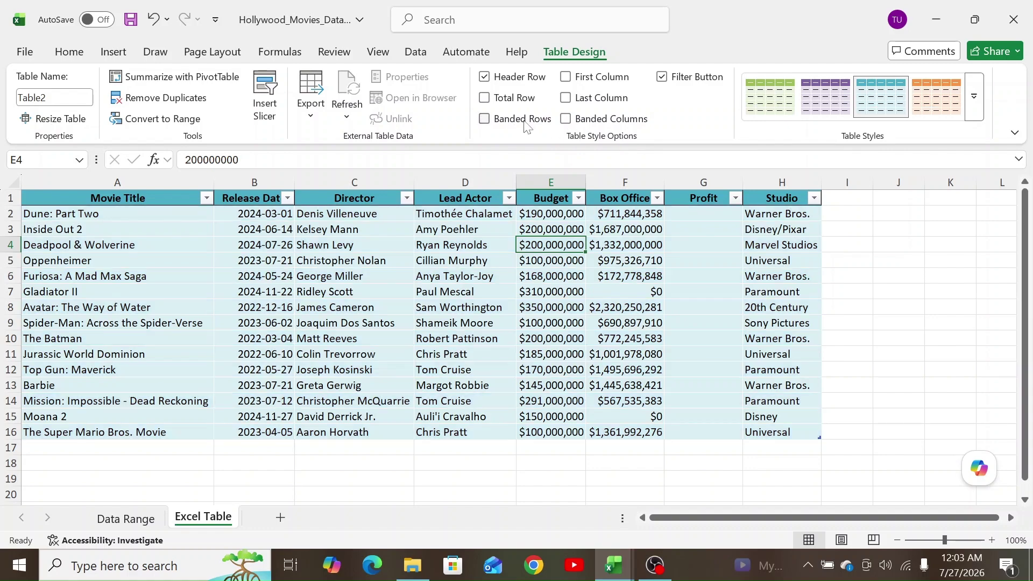
left_click(526, 125)
left_click(516, 80)
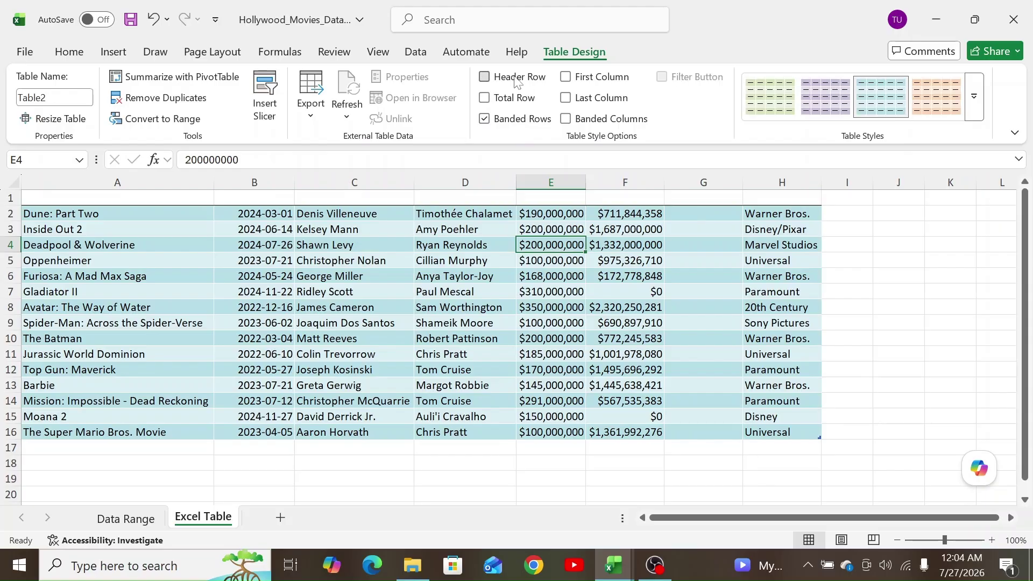
left_click(517, 80)
- Add a total row to the table that sums the Box Office column, and widen that column to fit its contents
left_click(512, 100)
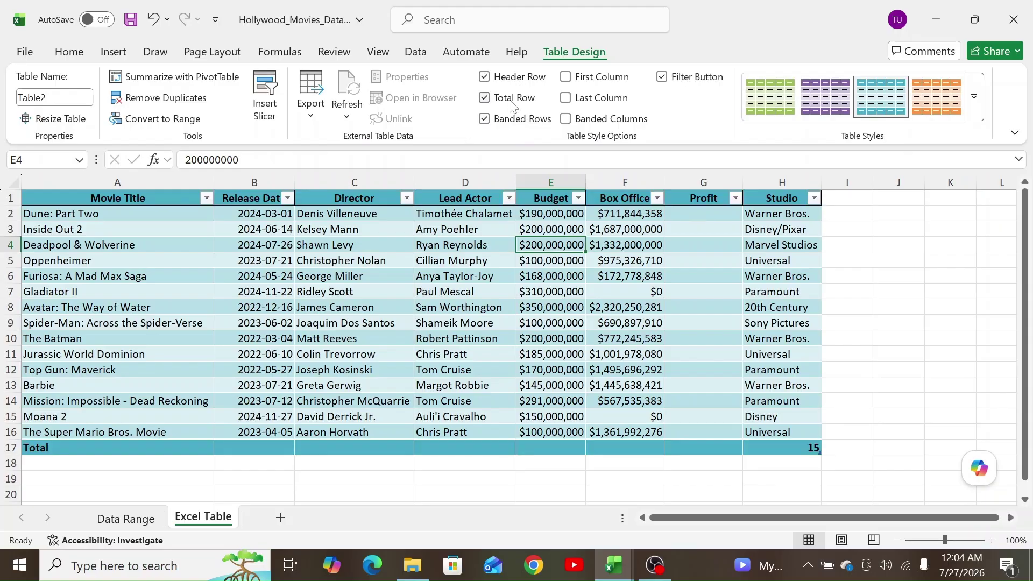
left_click(633, 447)
left_click(673, 451)
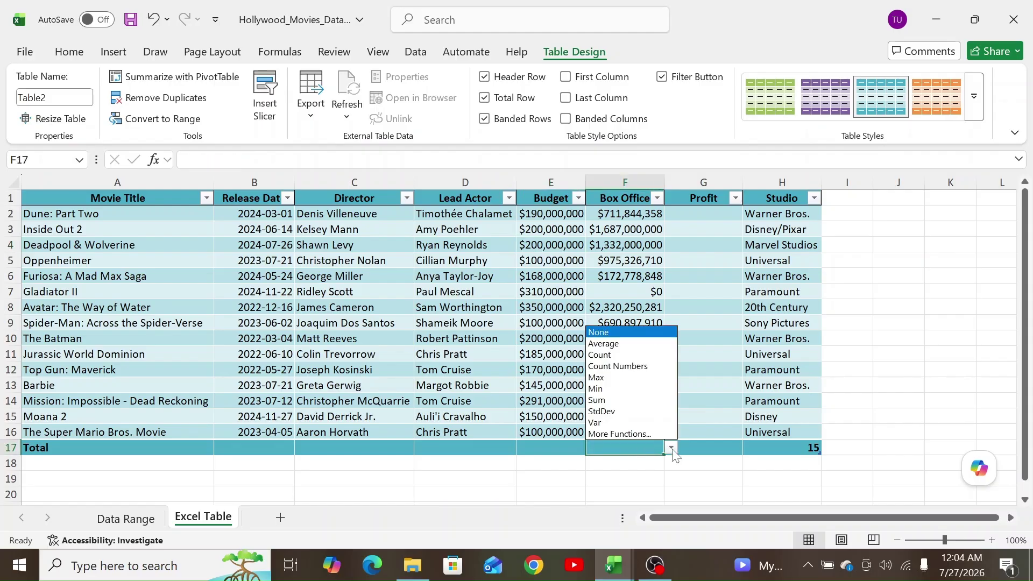
left_click(617, 401)
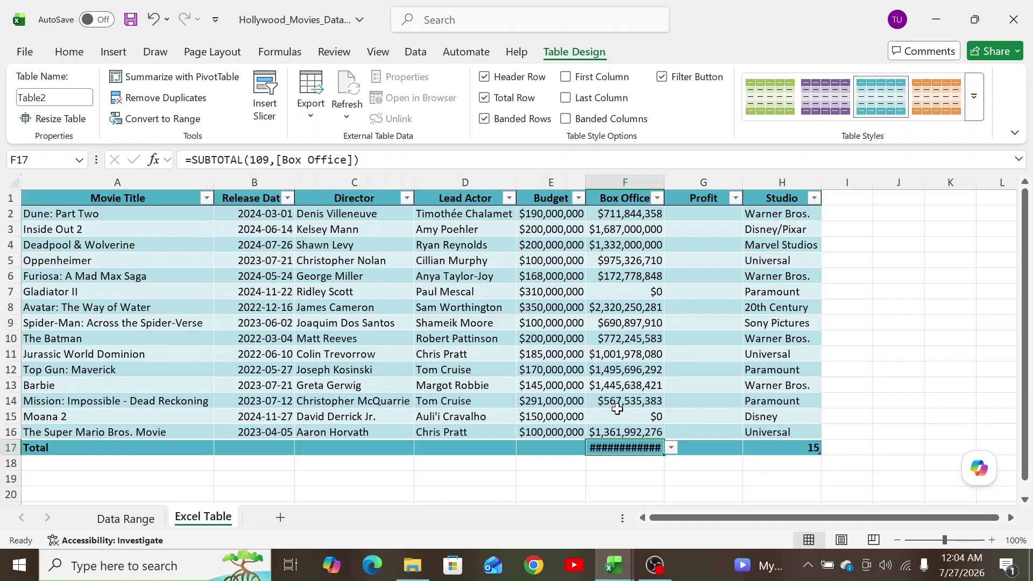
double_click(664, 182)
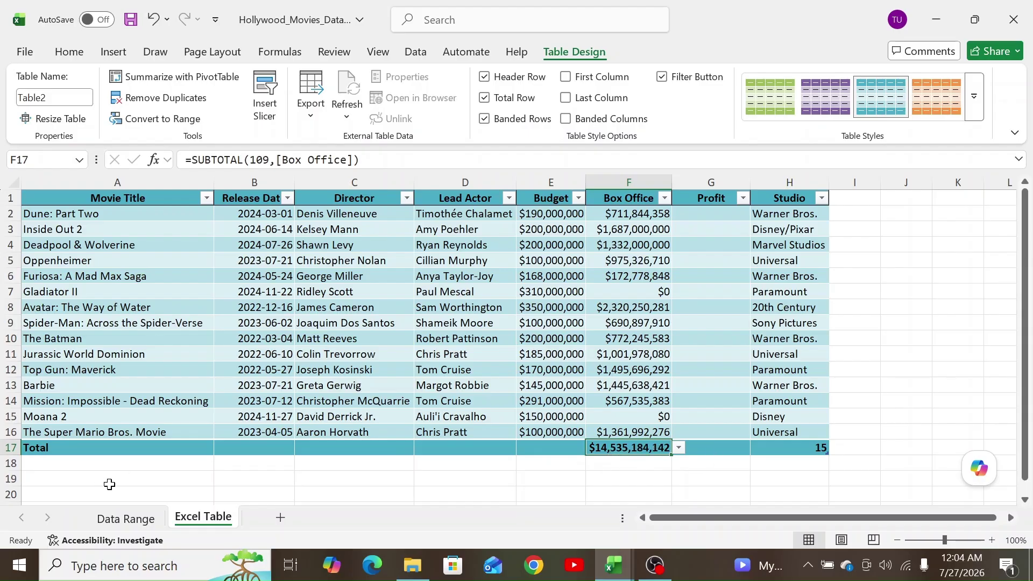
- Look at the plain data on the Data Range sheet for comparison with the total row, and return to the Excel Table sheet
left_click(125, 519)
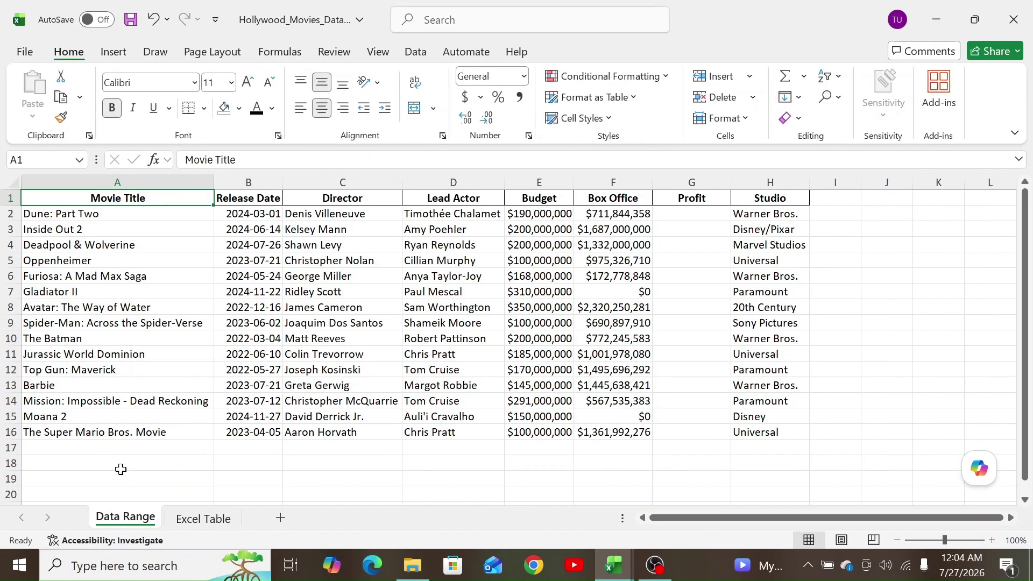
left_click(192, 524)
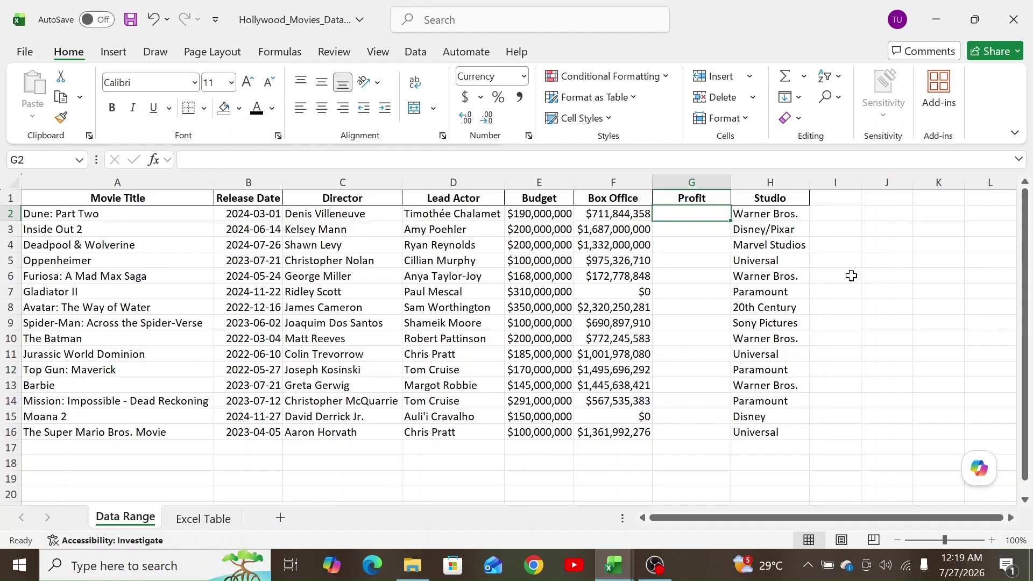
- Compare how a formula in Profit cell G2 references Box Office on the Data Range and Excel Table sheets, cancelling both entries
type("=")
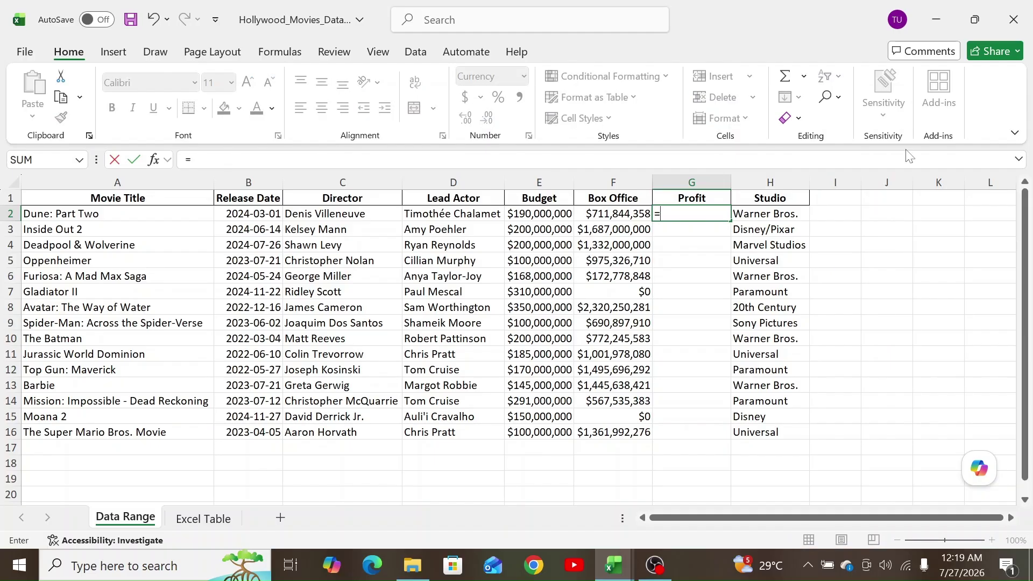
left_click(612, 213)
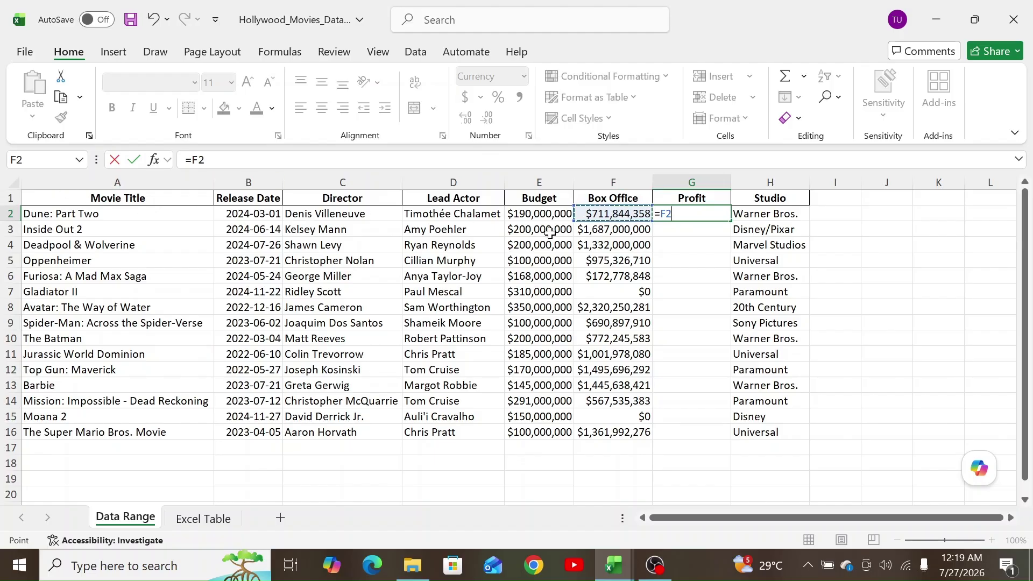
key("Escape")
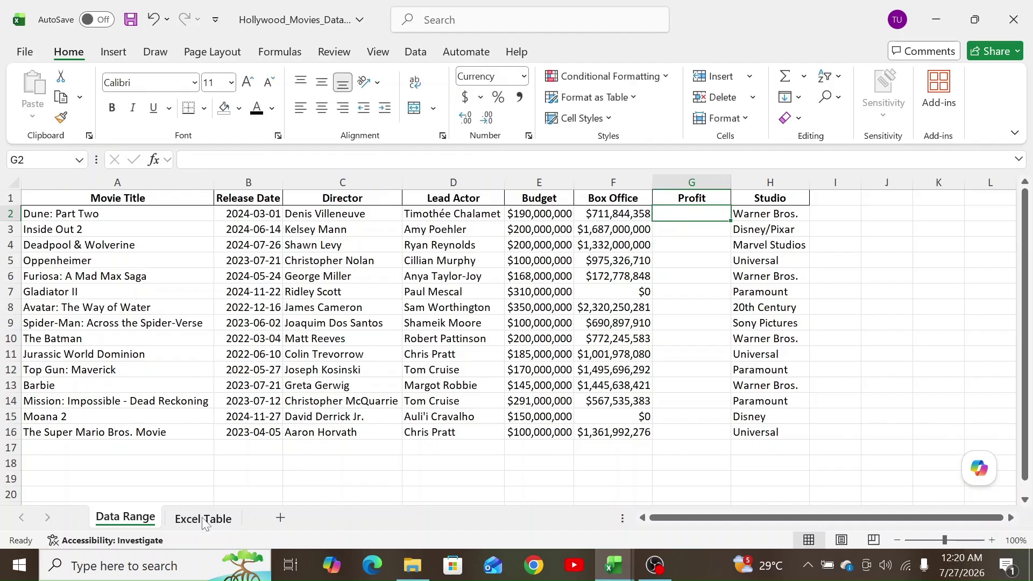
left_click(203, 519)
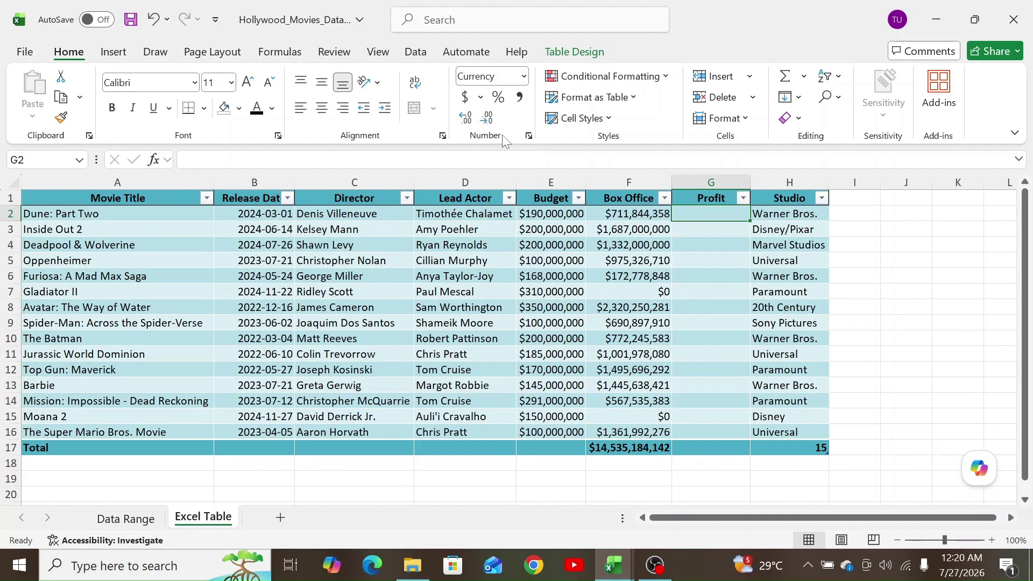
type("=")
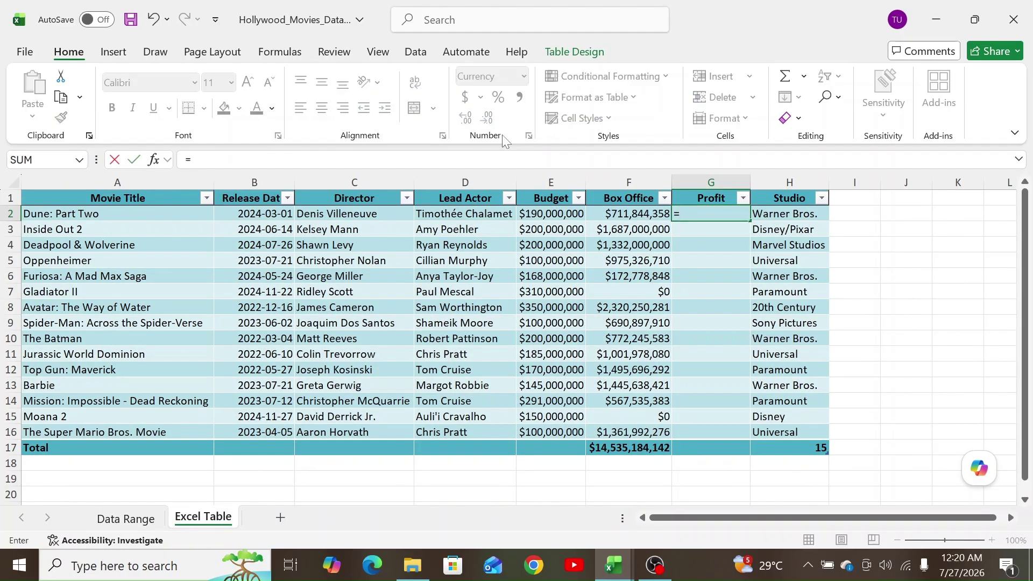
left_click(633, 214)
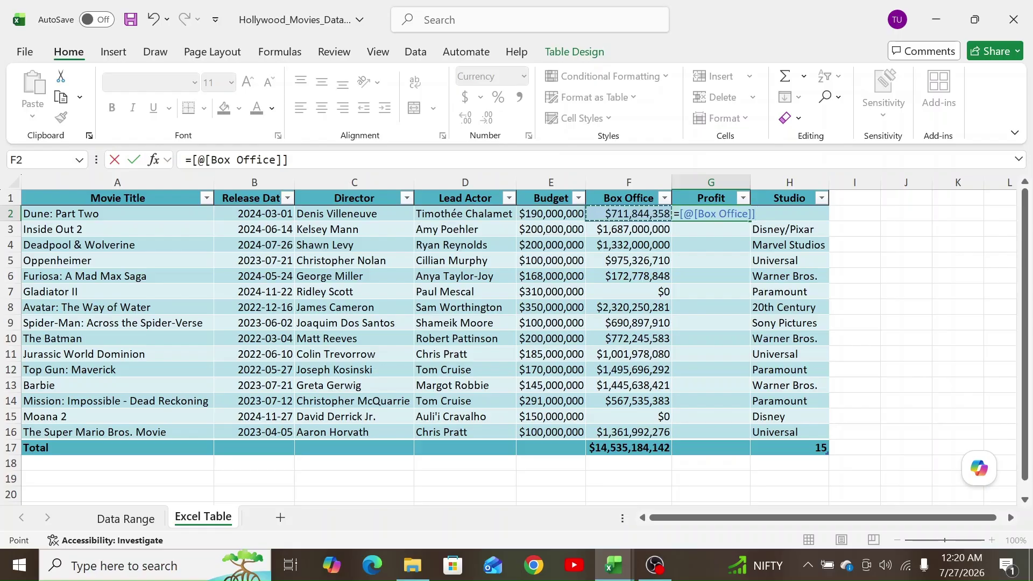
key("Escape")
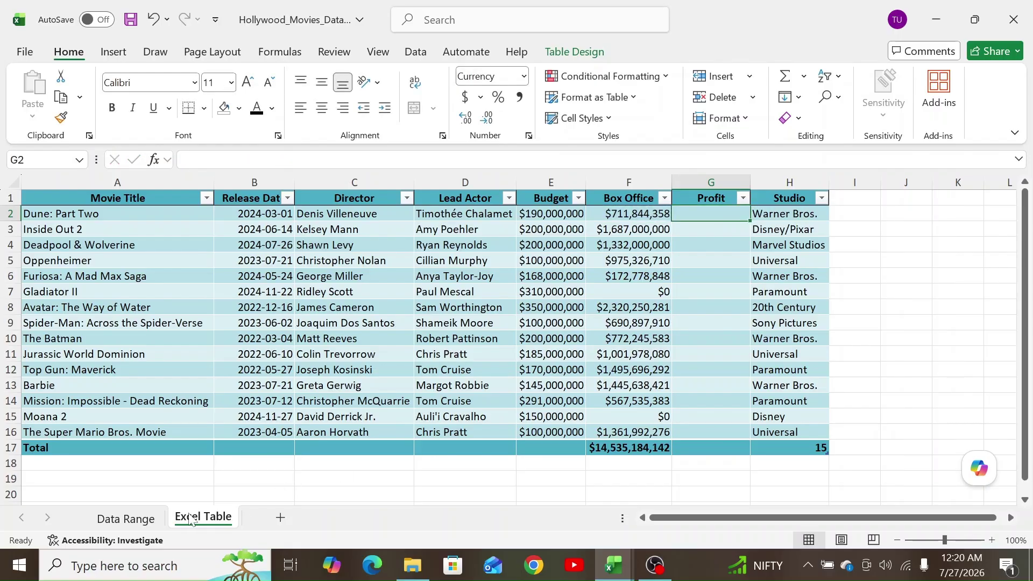
- On the Data Range sheet, enter the formula =F2-E2 in Profit cell G2
left_click(129, 523)
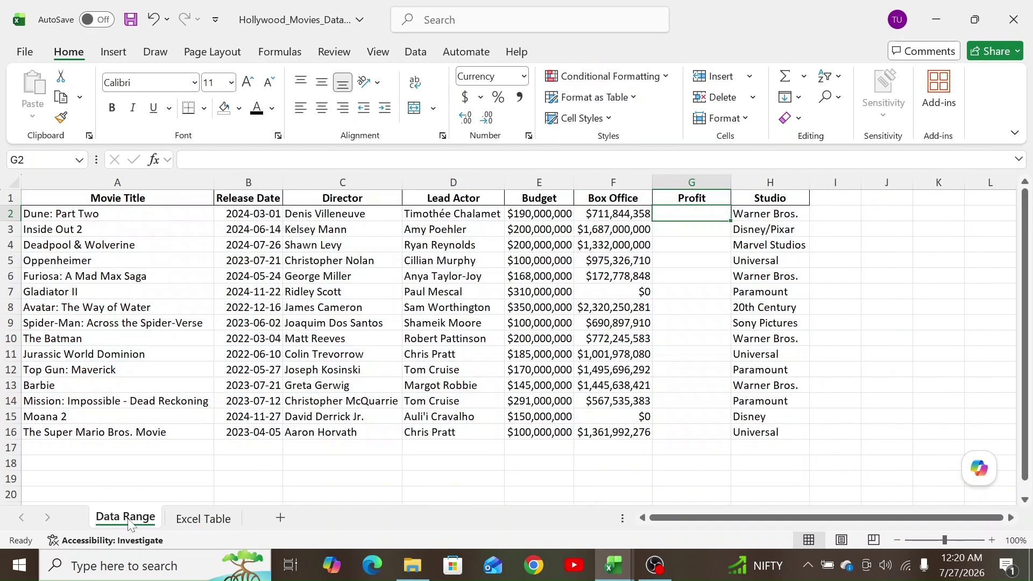
type("=")
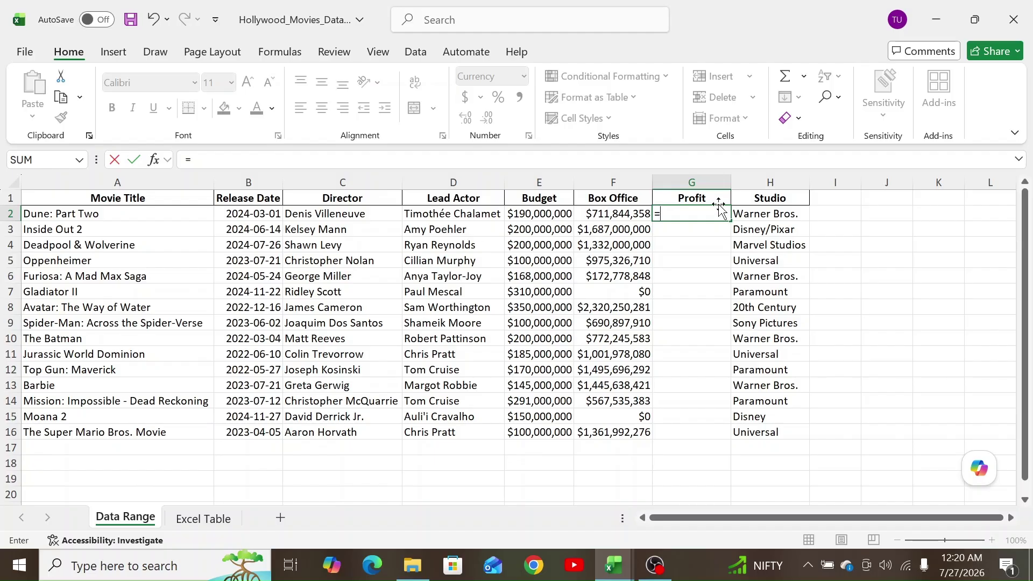
left_click(599, 214)
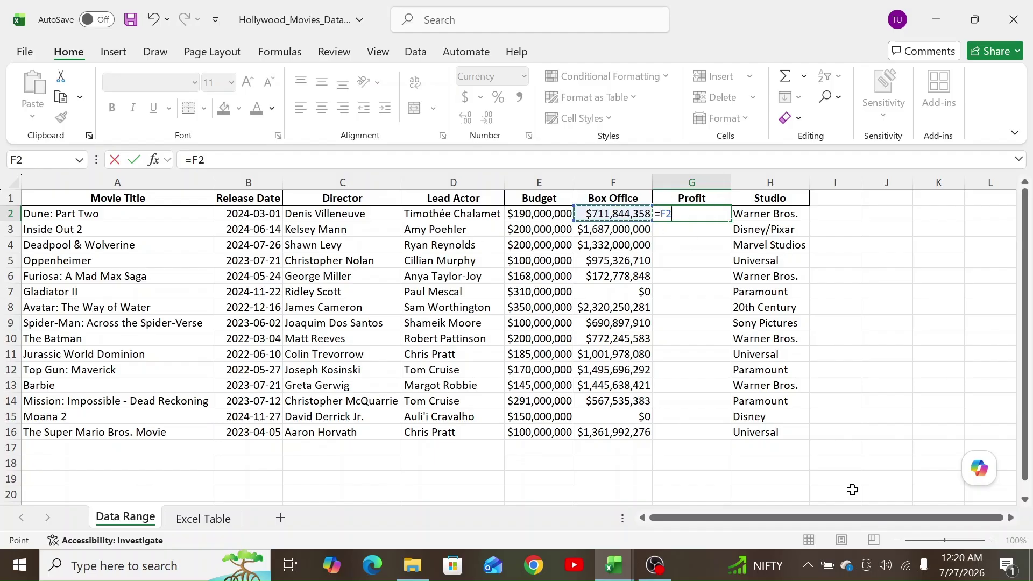
type("-")
left_click(543, 205)
left_click(543, 214)
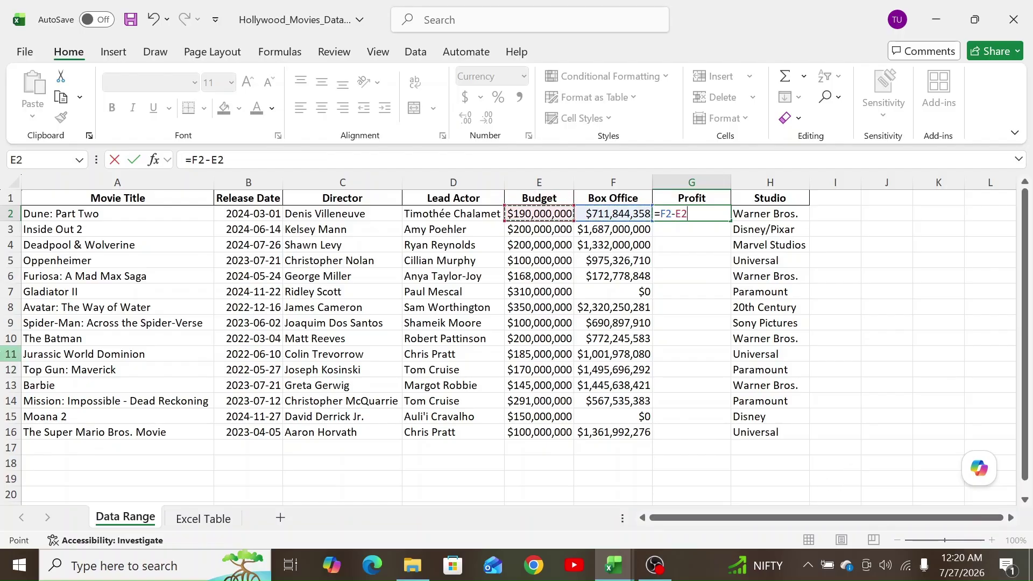
key("Return")
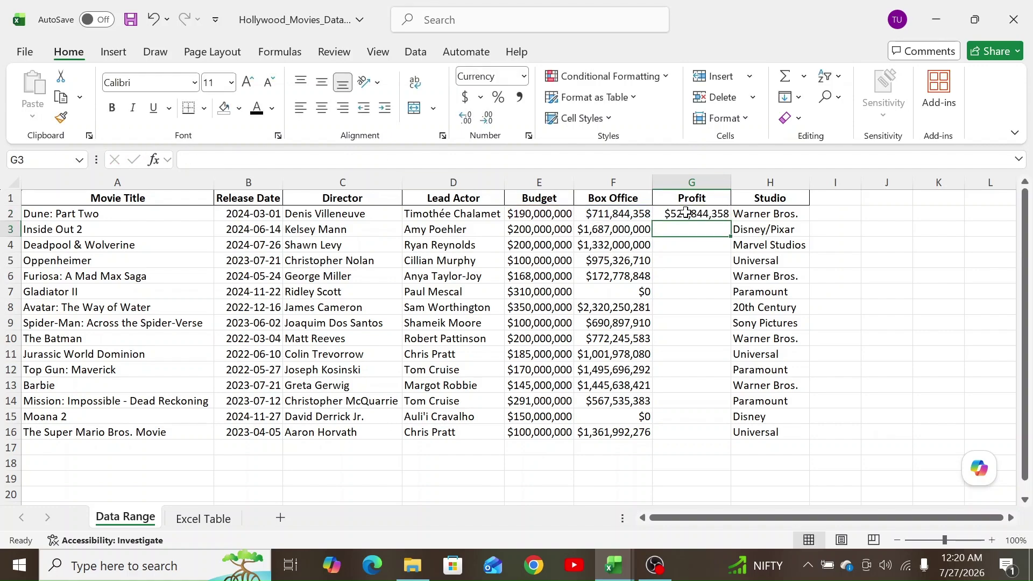
left_click(202, 519)
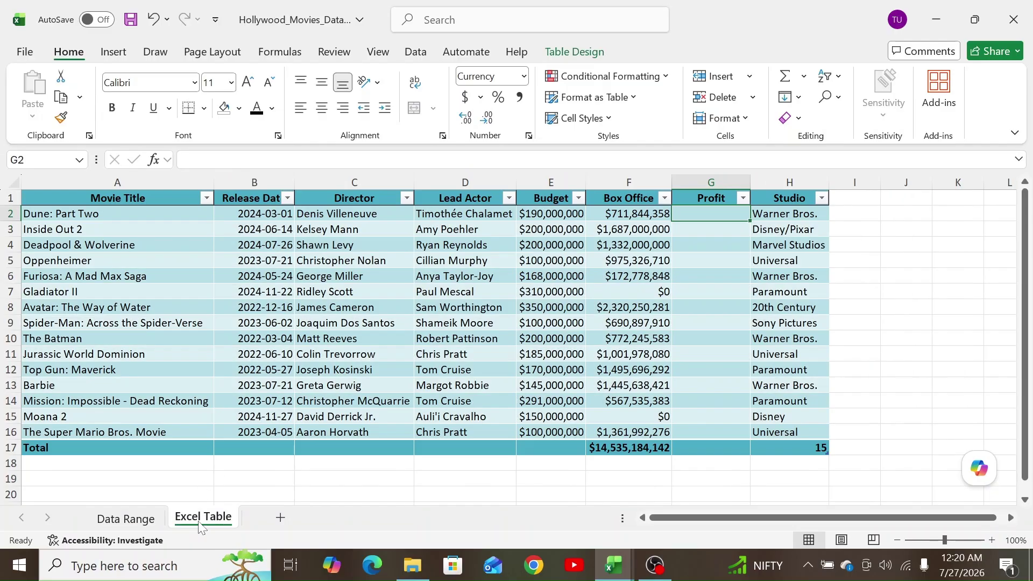
type("=")
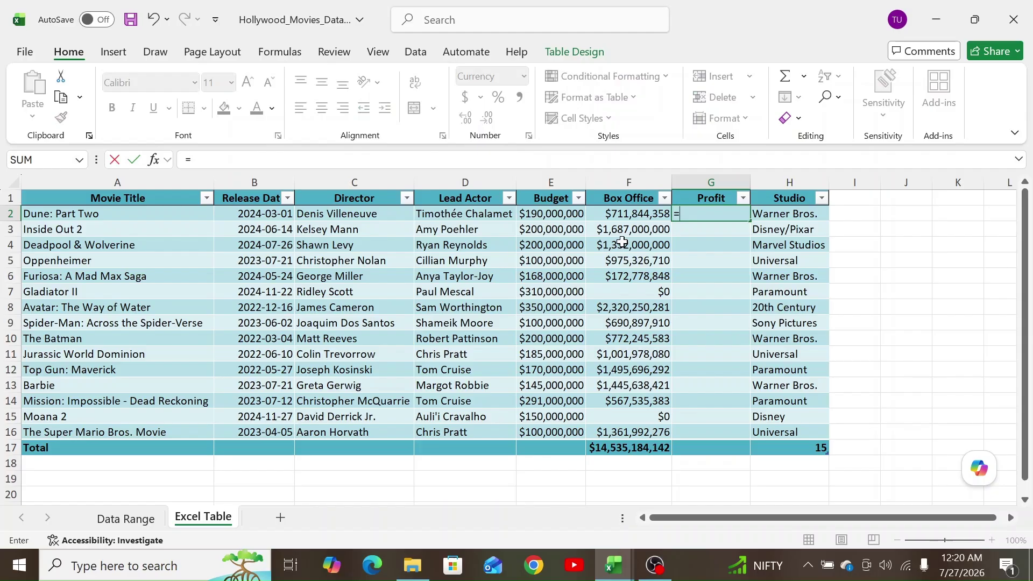
left_click(620, 217)
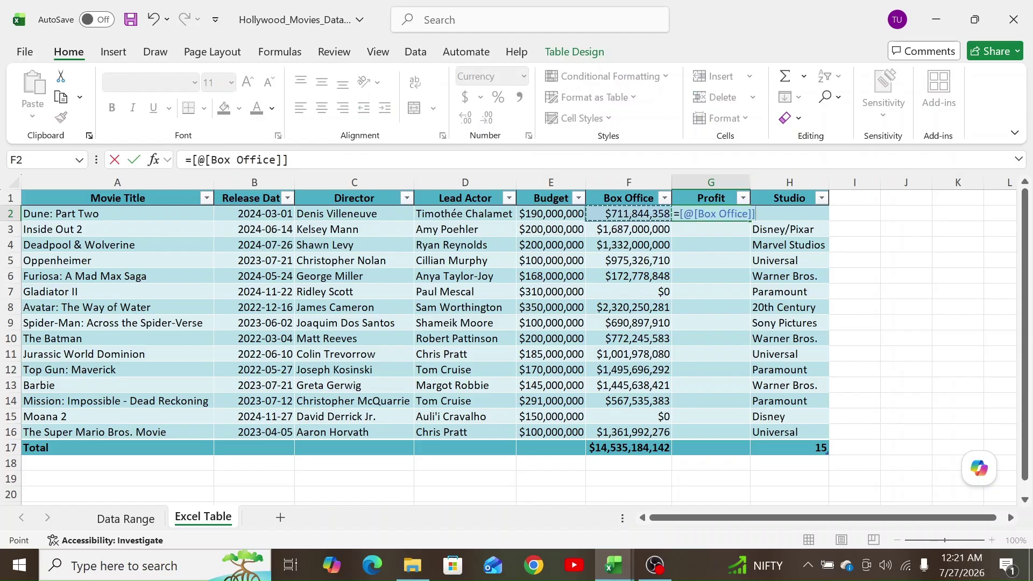
type("-")
left_click(561, 214)
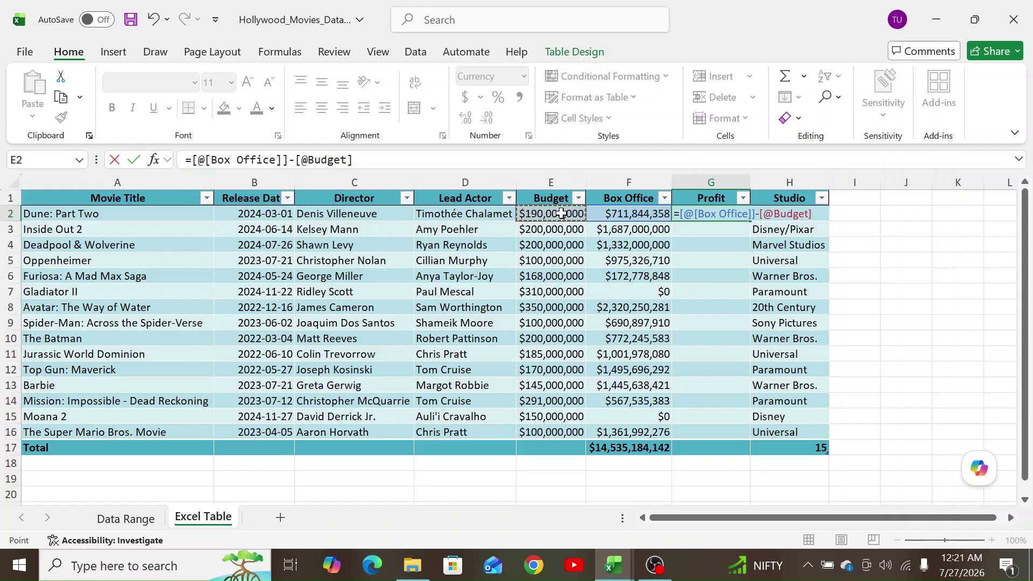
key("Return")
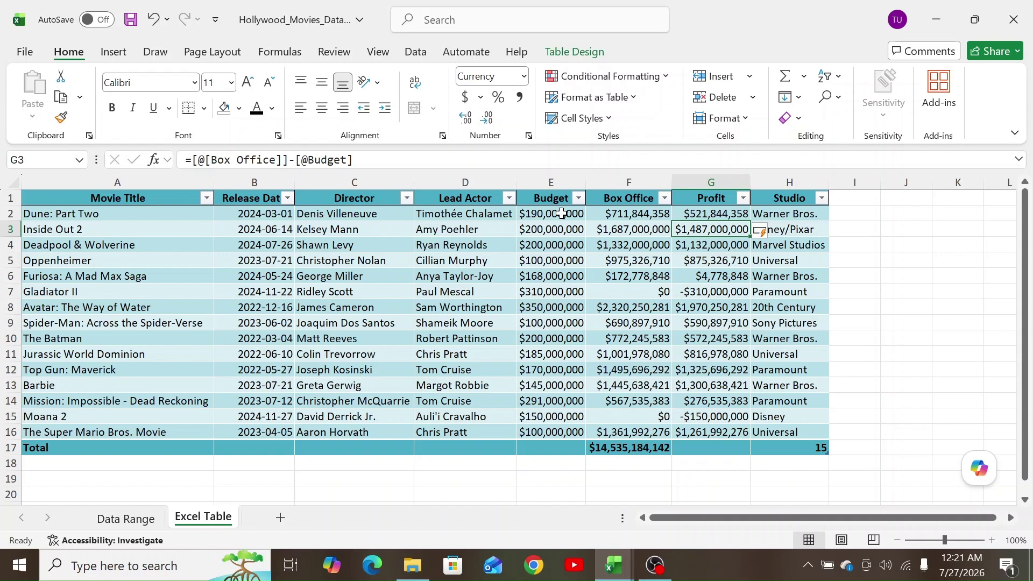
- On the Data Range sheet, fill the Profit formula from G2 down to G16, and switch to the Excel Table sheet
left_click(108, 519)
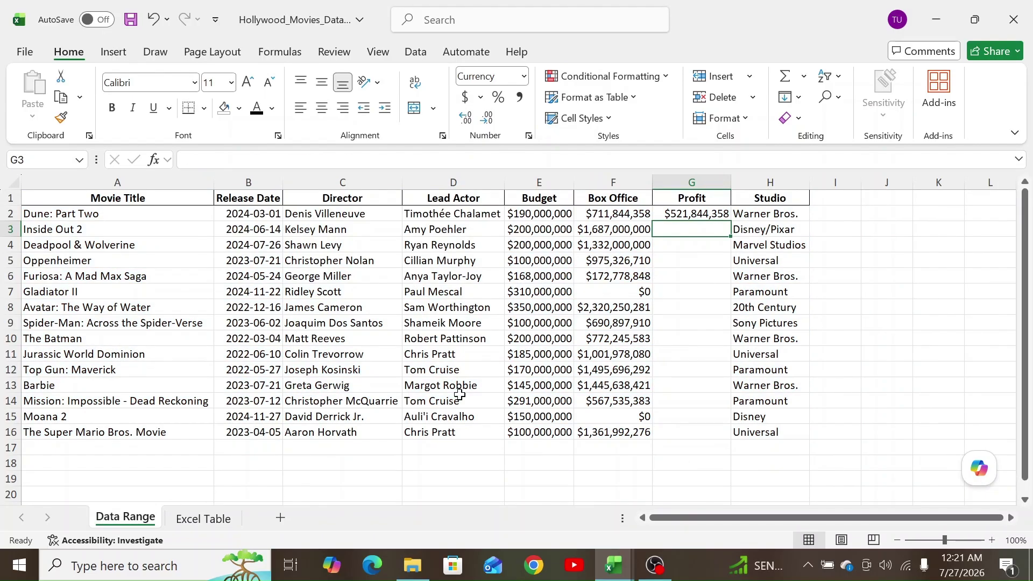
left_click(693, 214)
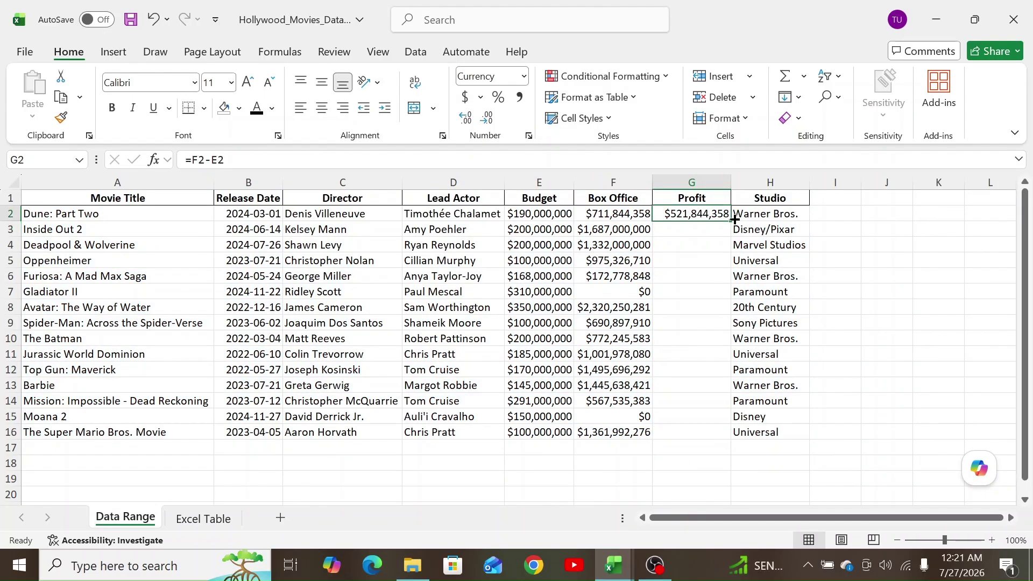
left_click_drag(732, 219, 727, 439)
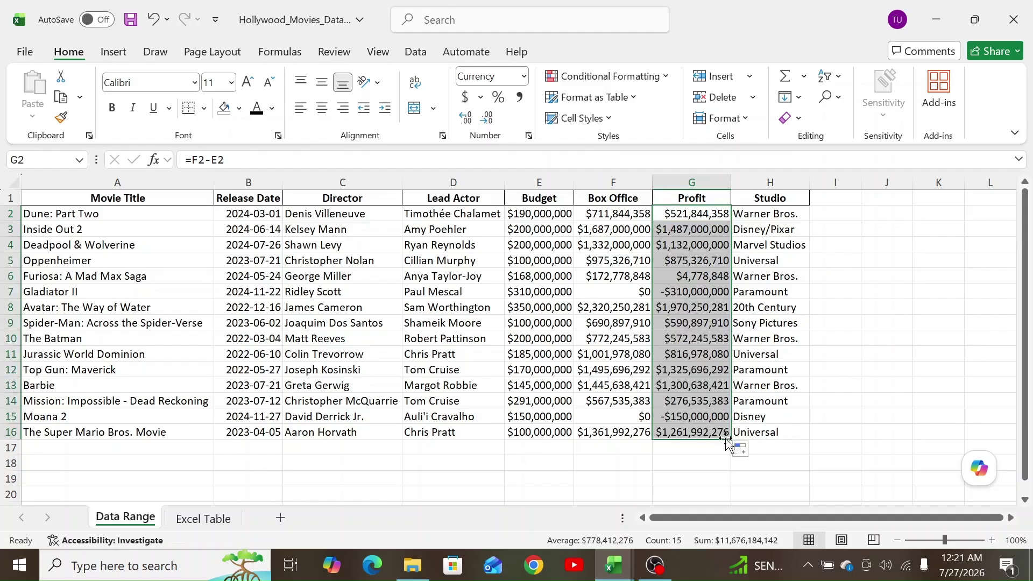
left_click(203, 517)
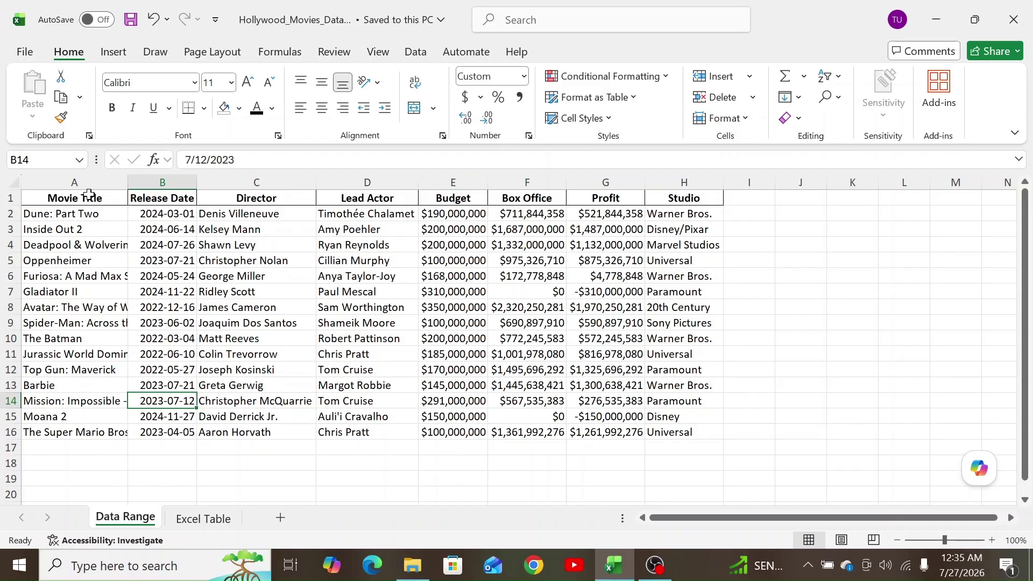
- Create a PivotTable from A1:H16 of the Data Range sheet, placed on the existing worksheet at cell A19
left_click_drag(87, 194, 667, 429)
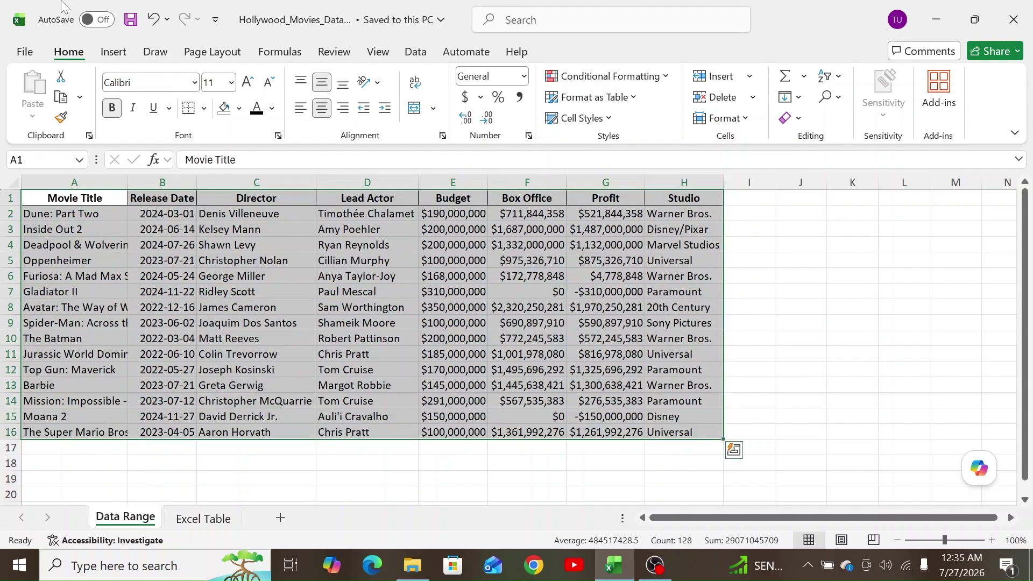
left_click(111, 53)
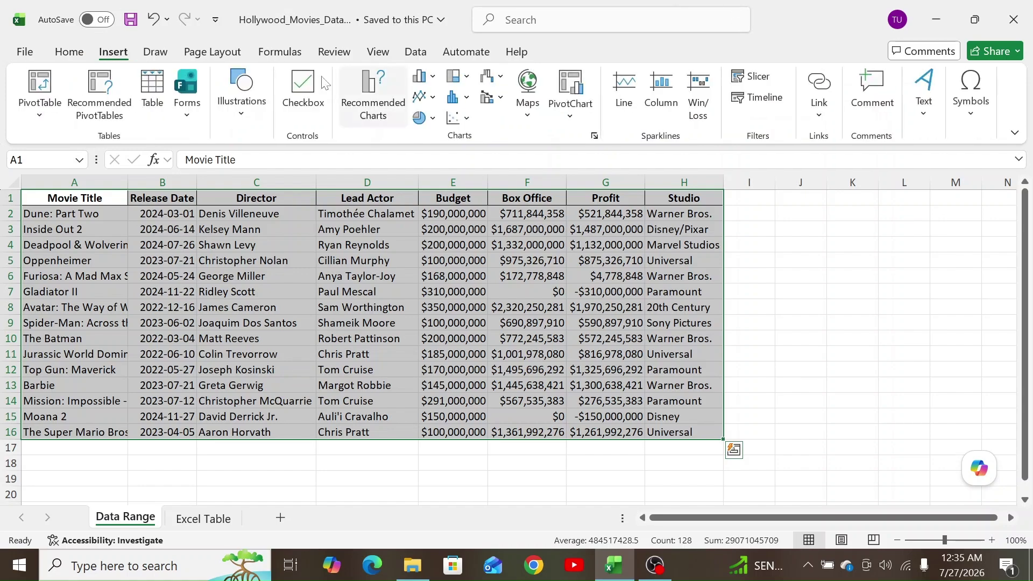
left_click(39, 88)
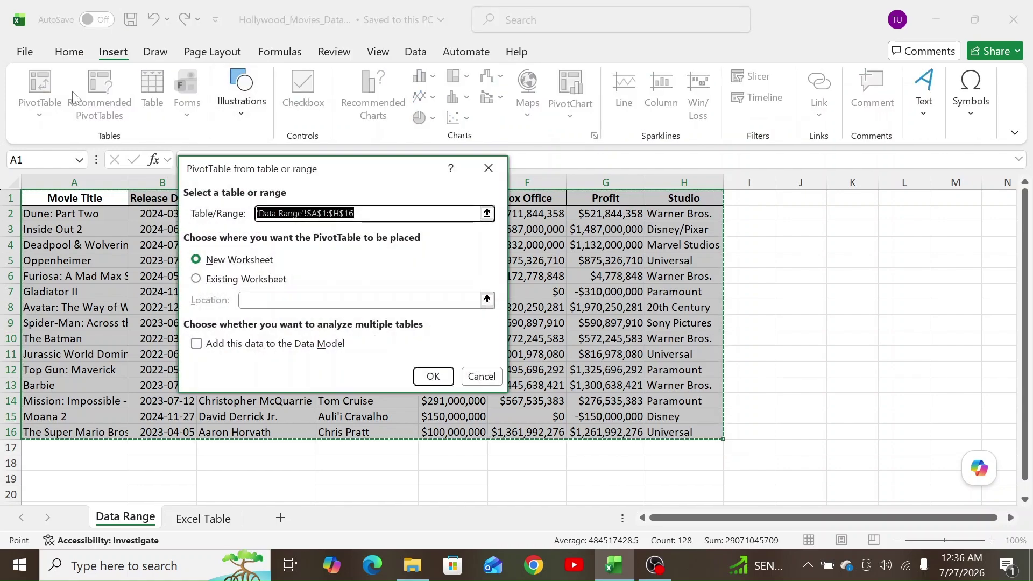
left_click(196, 279)
scroll(118, 430, "down", 2)
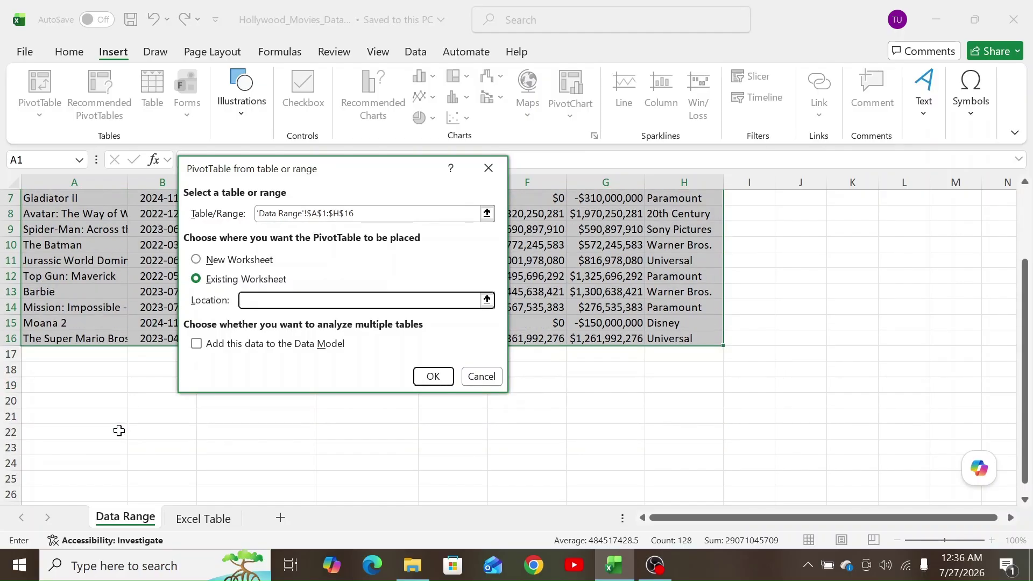
left_click(75, 387)
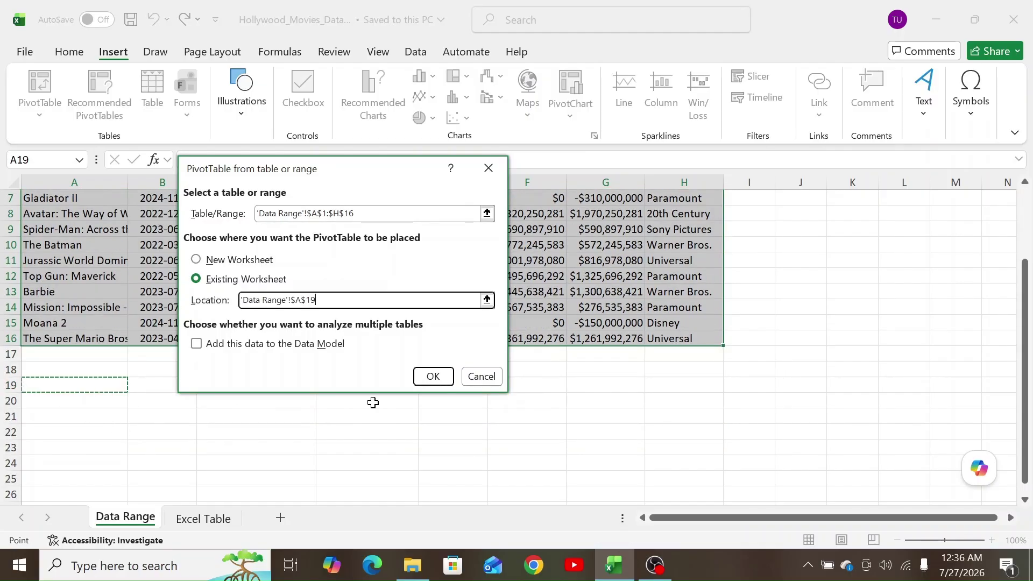
left_click(431, 380)
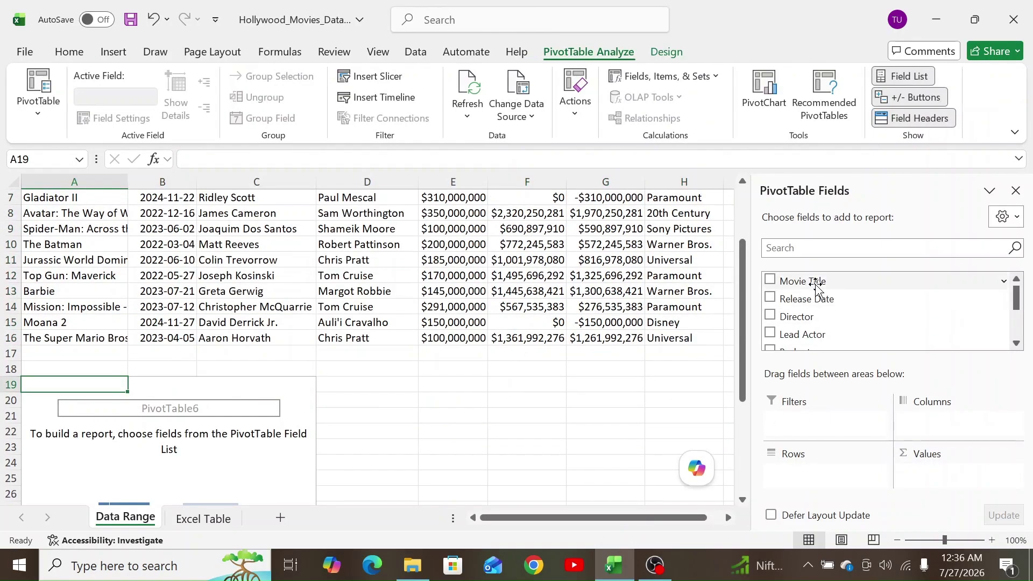
- Add Movie Title to the PivotTable's values as a count, and check it against the titles in A2:A16
left_click_drag(811, 279, 944, 487)
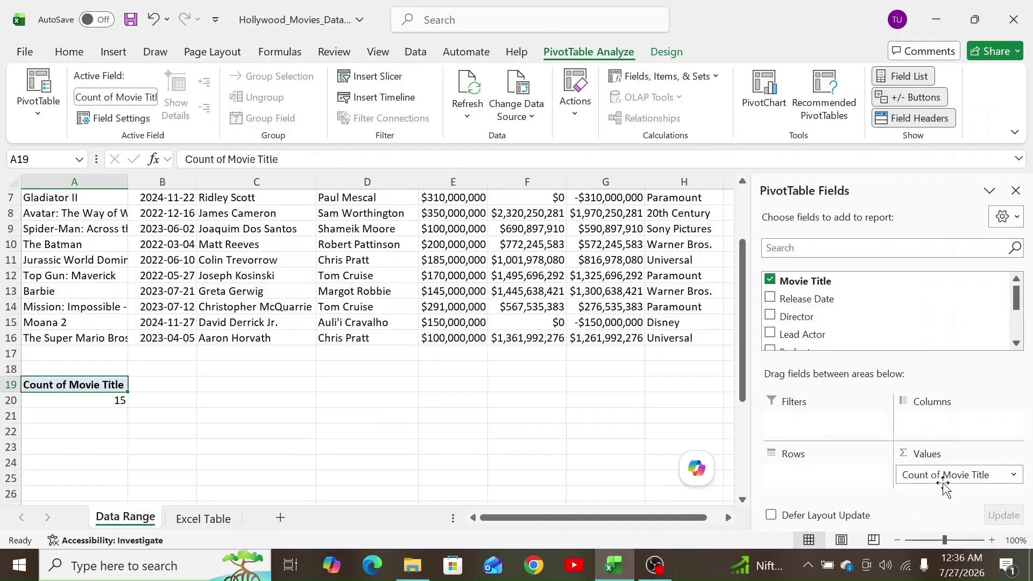
left_click(118, 400)
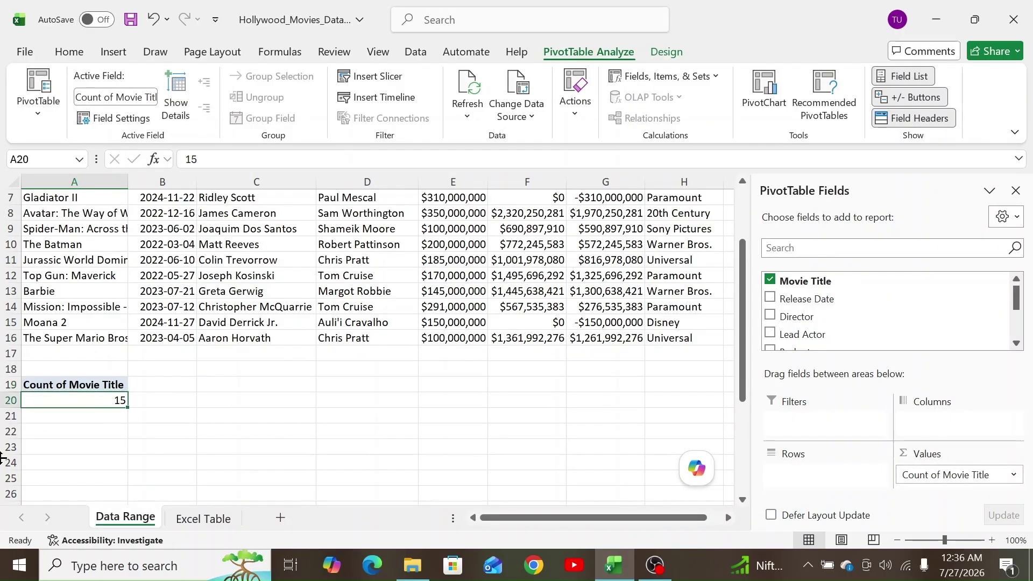
scroll(42, 288, "up", 2)
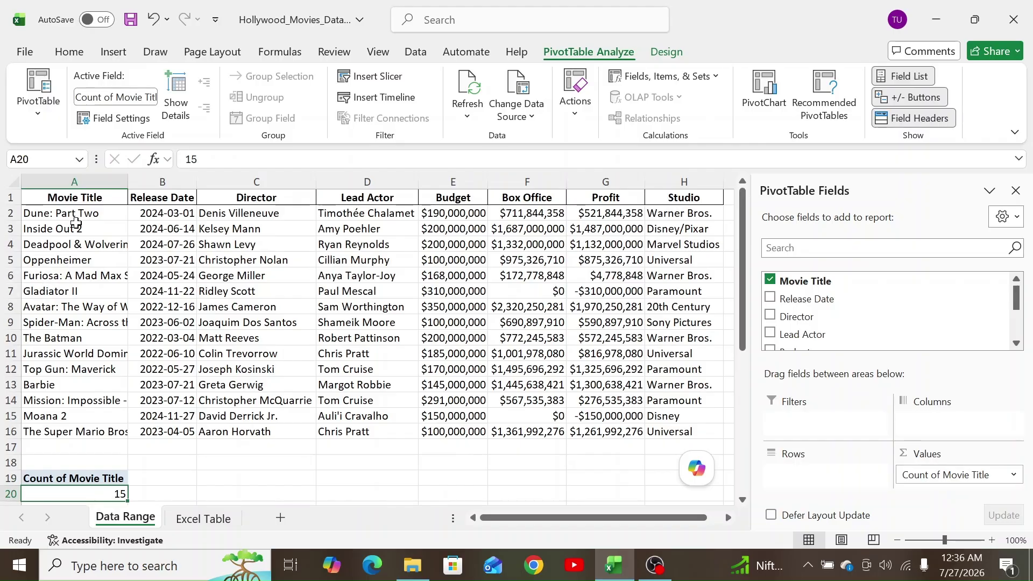
left_click_drag(73, 216, 77, 427)
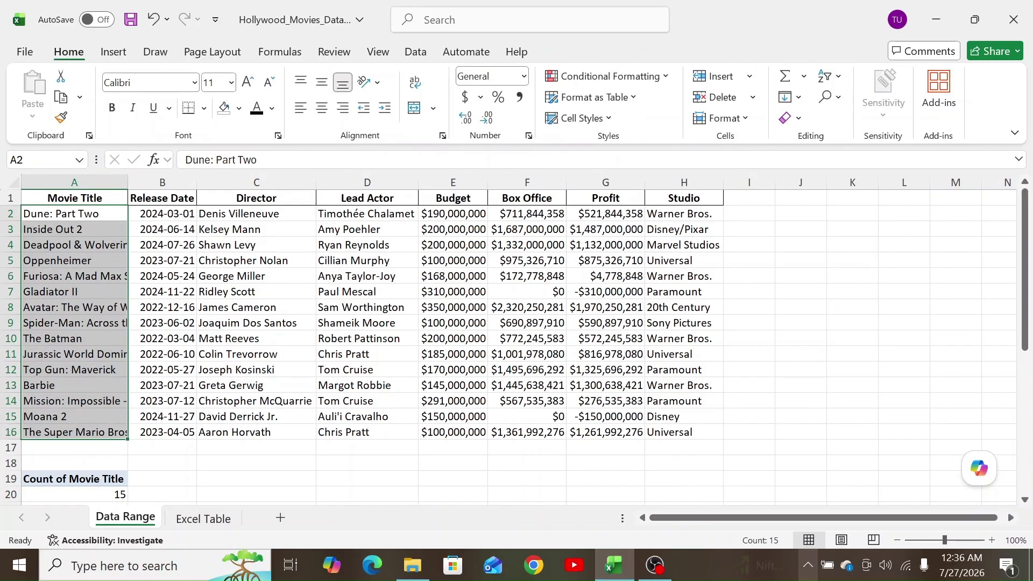
left_click(82, 259)
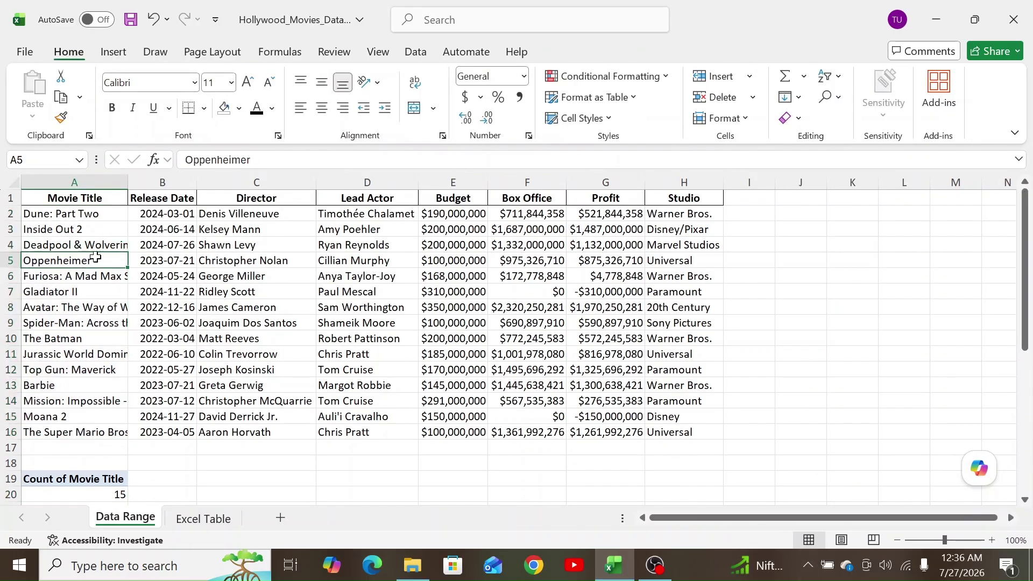
- On the Excel Table sheet, create a PivotTable from the movie table at cell A19, with Movie Title counted as its values
left_click(217, 518)
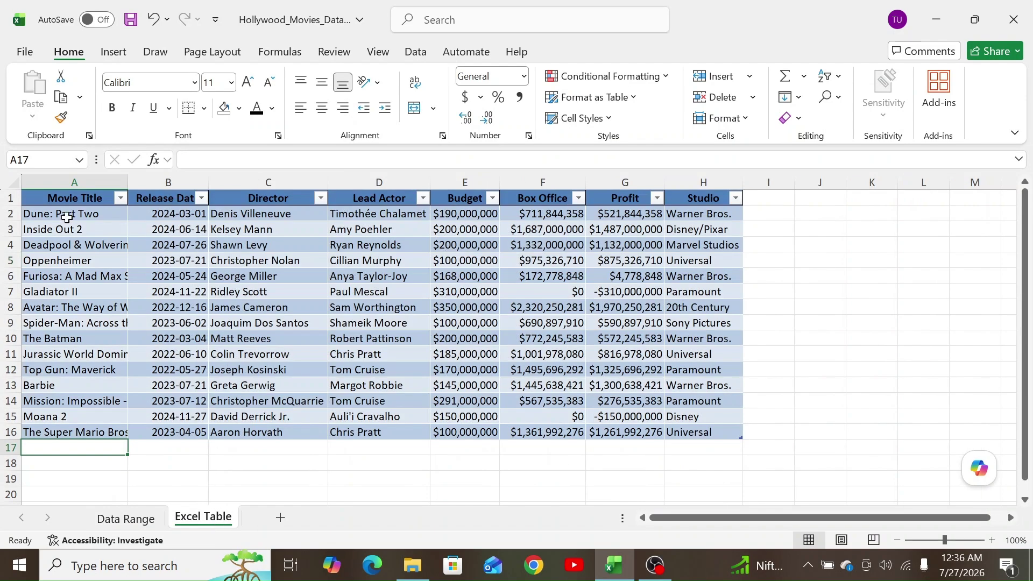
left_click_drag(64, 198, 697, 432)
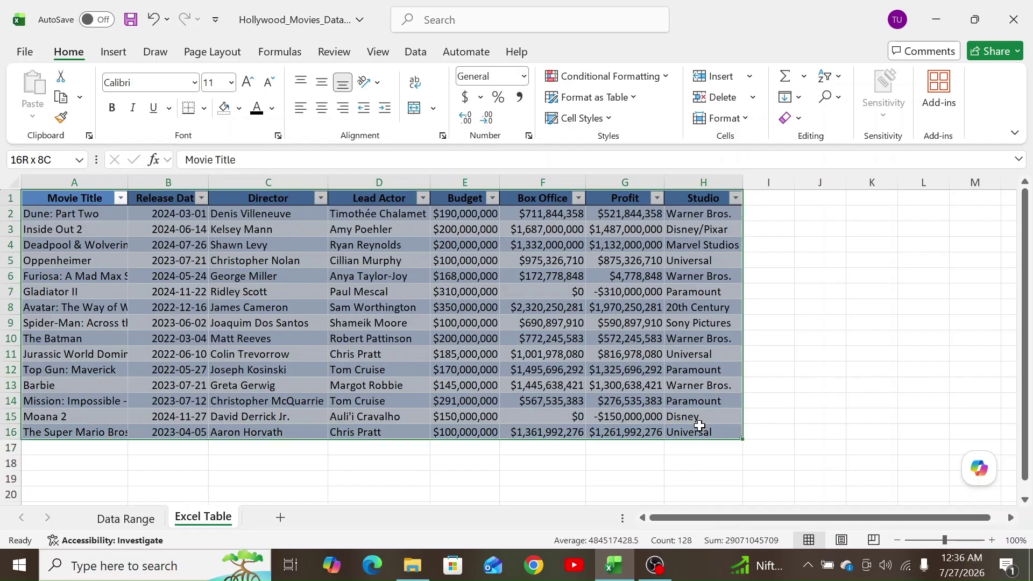
left_click(113, 52)
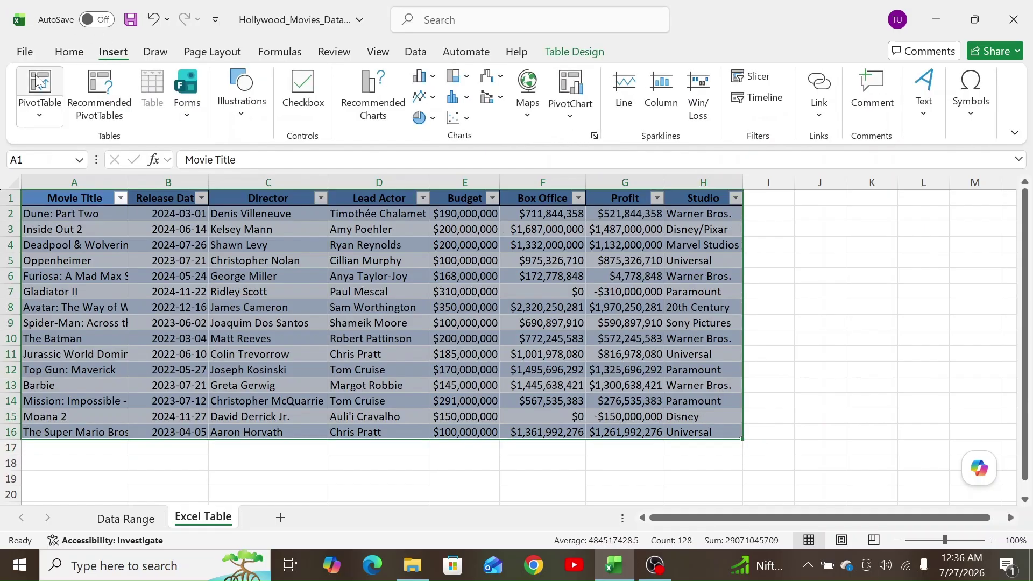
left_click(38, 89)
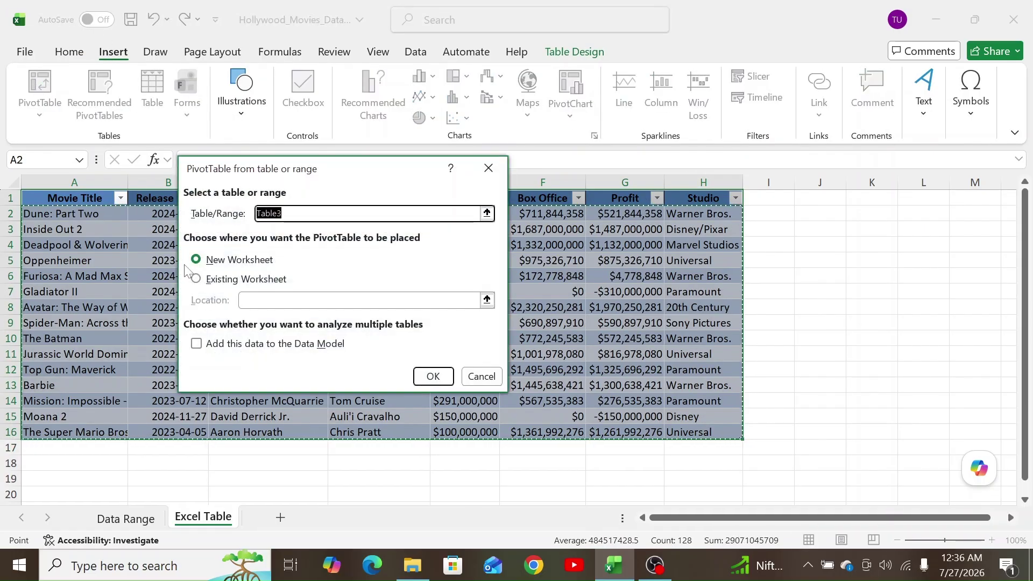
left_click(210, 279)
left_click(91, 480)
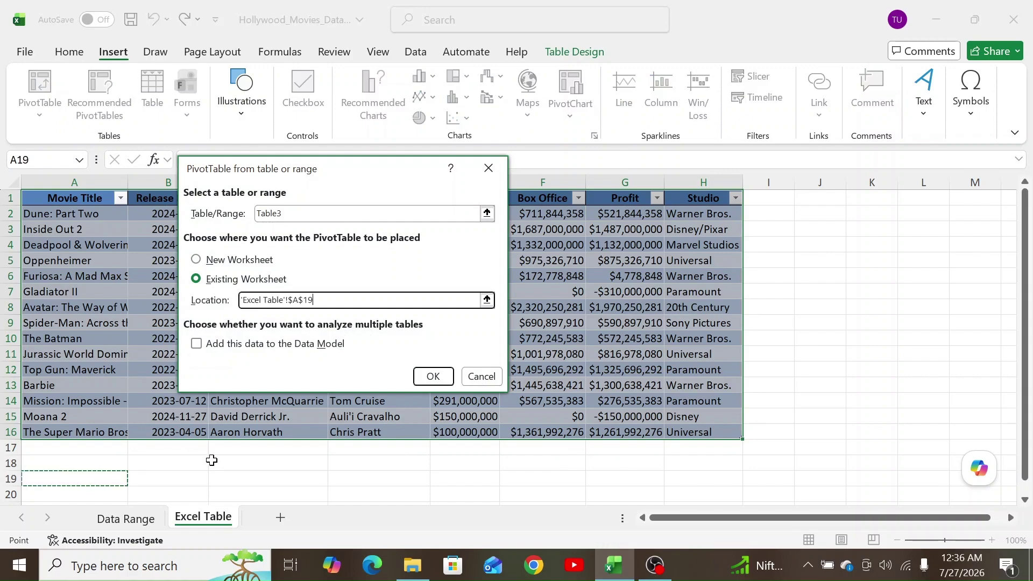
left_click(432, 378)
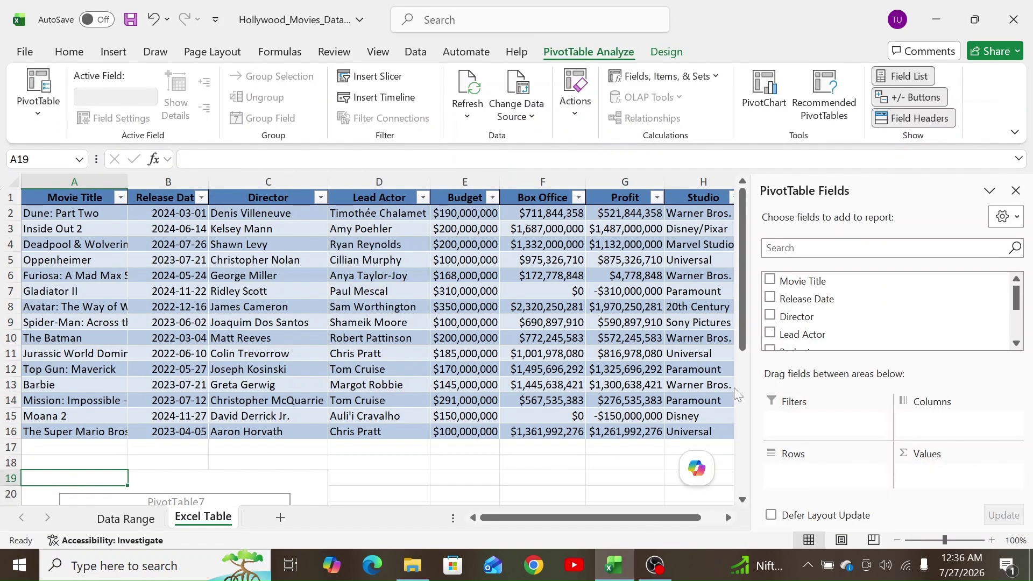
left_click_drag(823, 280, 956, 497)
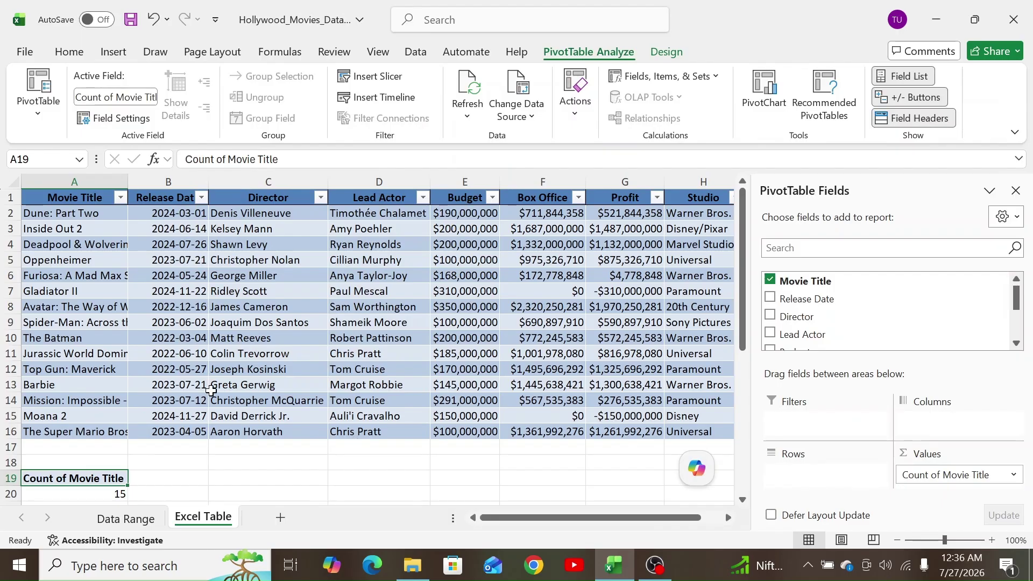
scroll(147, 406, "down", 1)
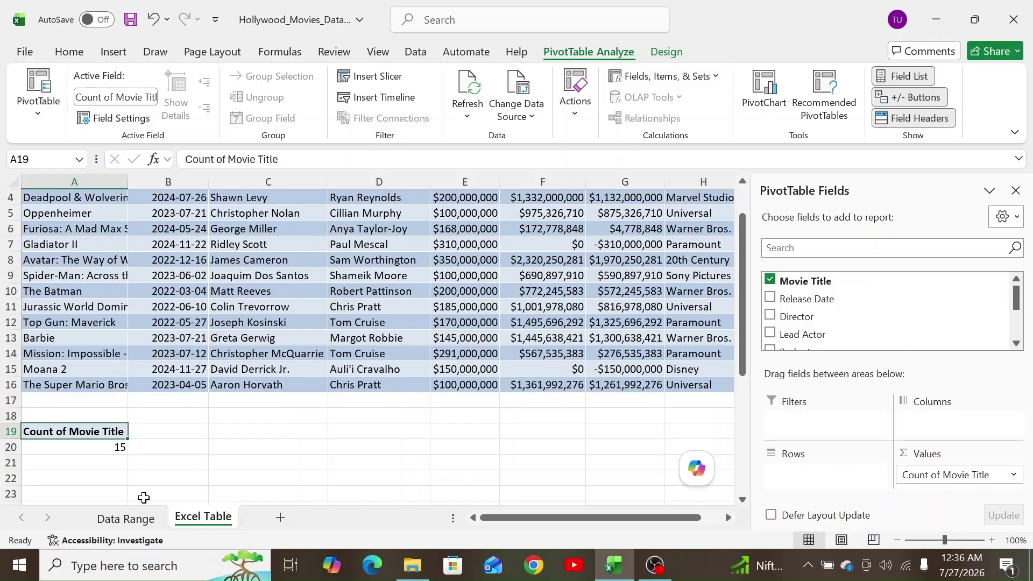
- On the Data Range sheet, enter XYZ as a new movie title in A17 and refresh the PivotTable
left_click(129, 517)
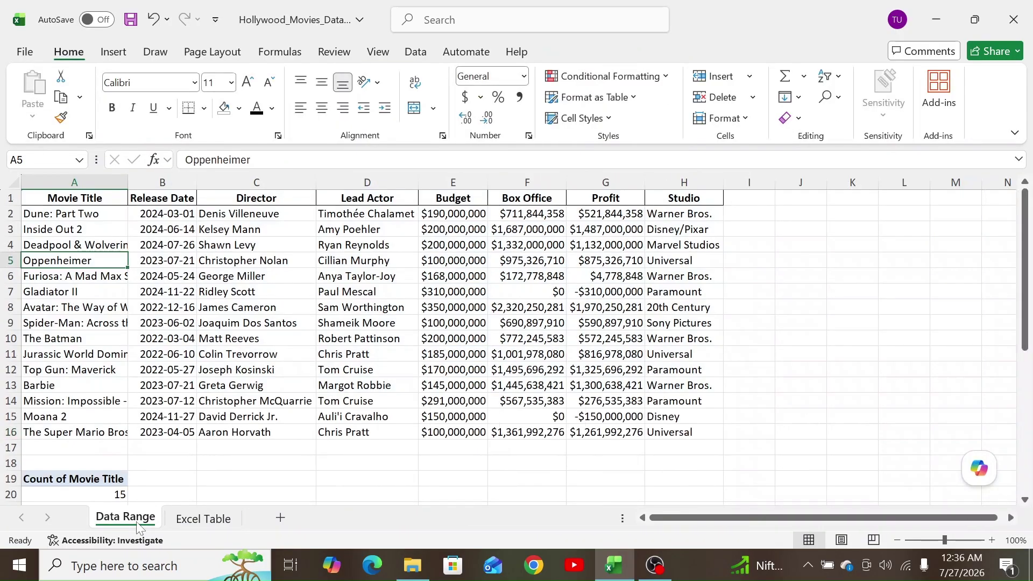
left_click(109, 449)
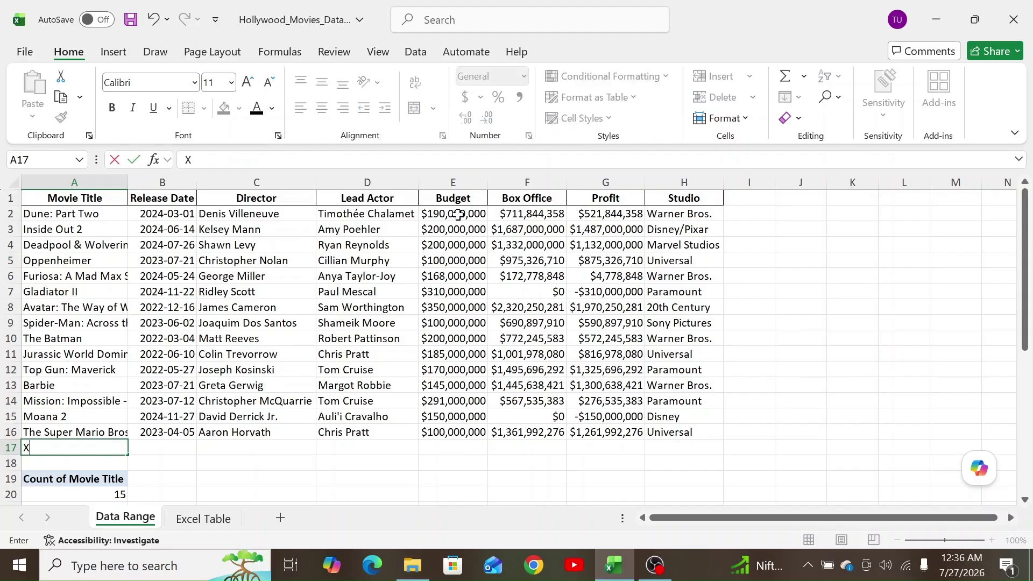
type("XYZ")
key("Tab")
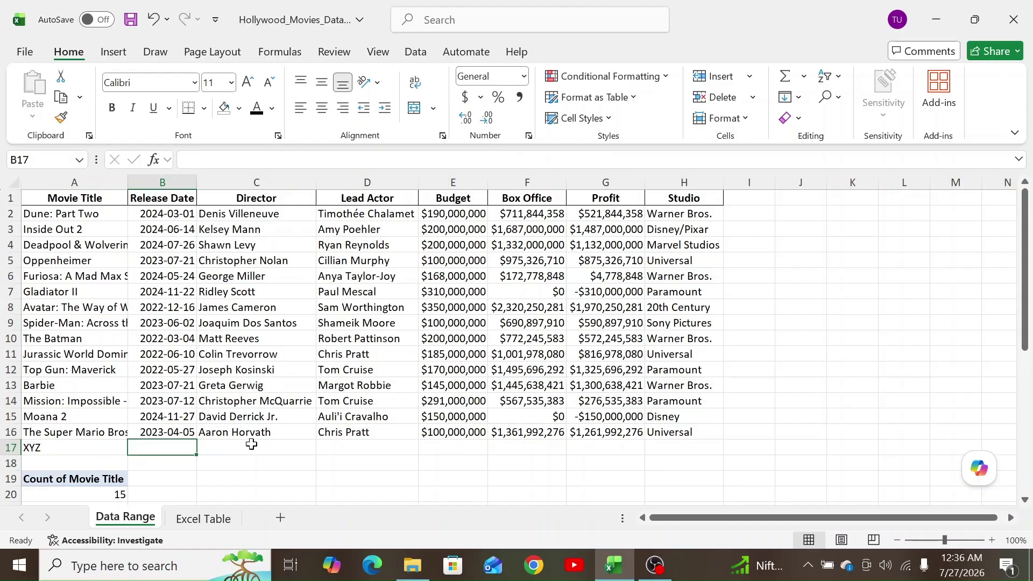
right_click(102, 479)
left_click(178, 274)
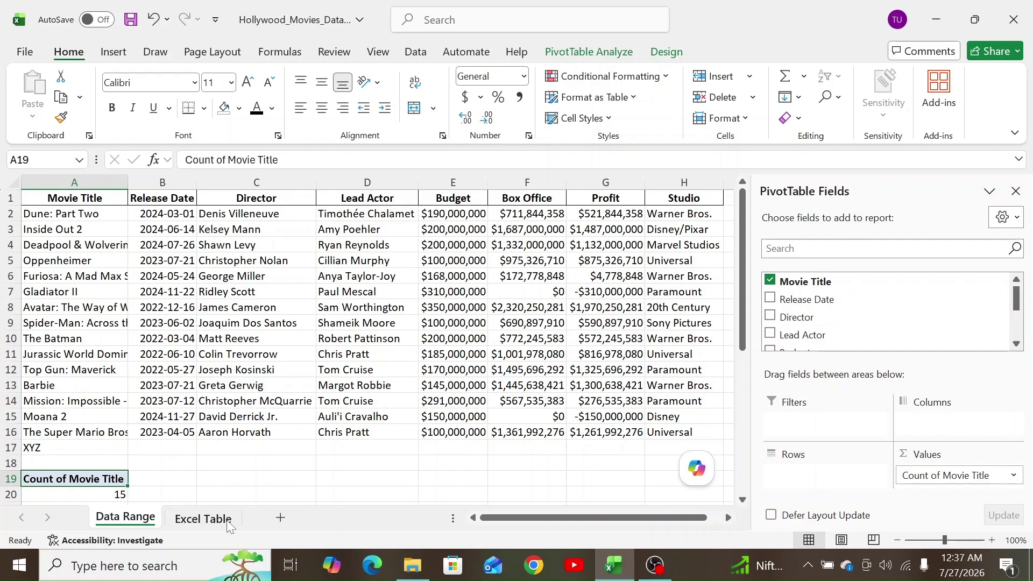
- On the Excel Table sheet, enter XYZ as a new movie title in A17 and refresh that sheet's PivotTable
left_click(204, 518)
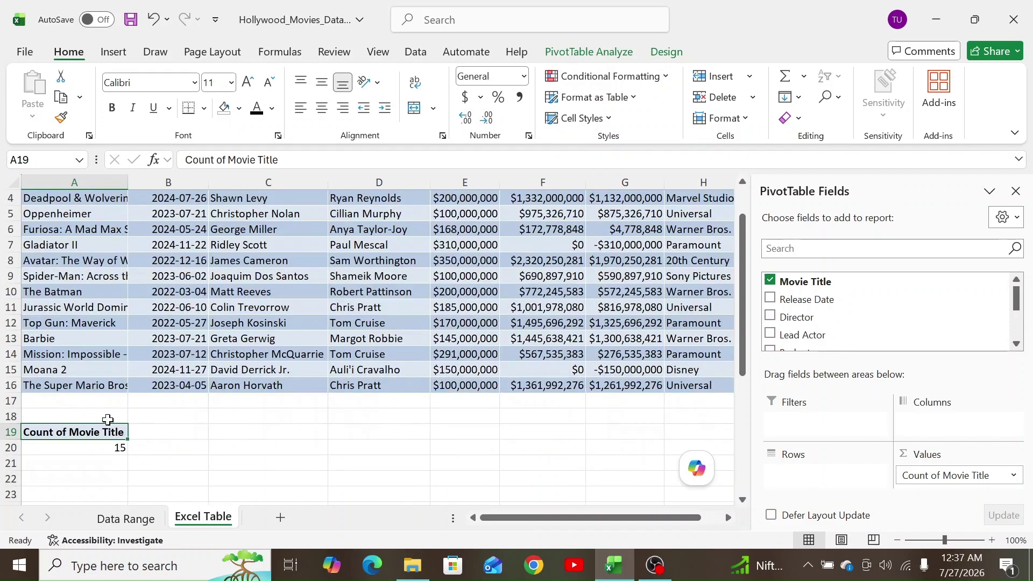
left_click(70, 402)
type("XYZ")
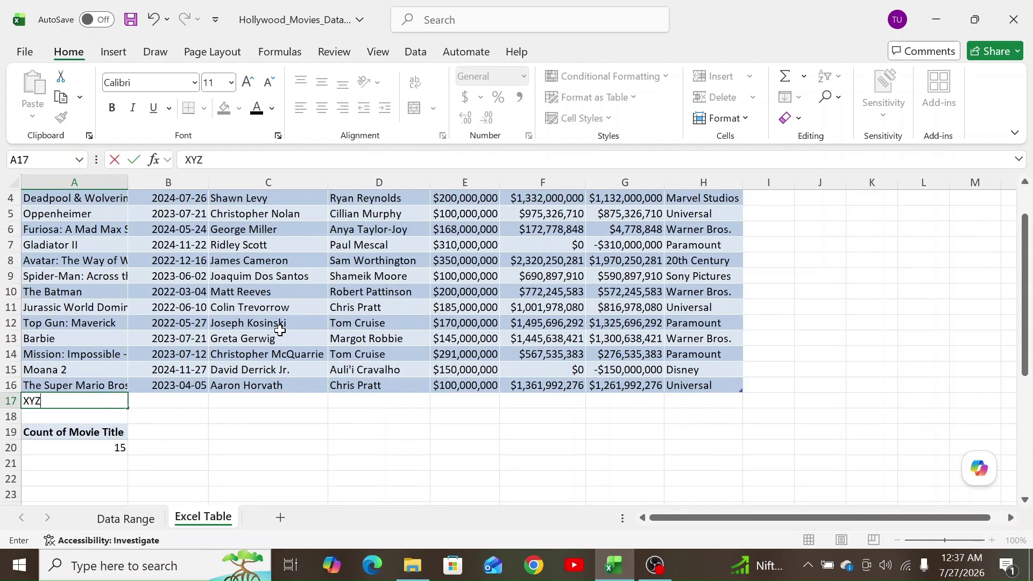
key("Tab")
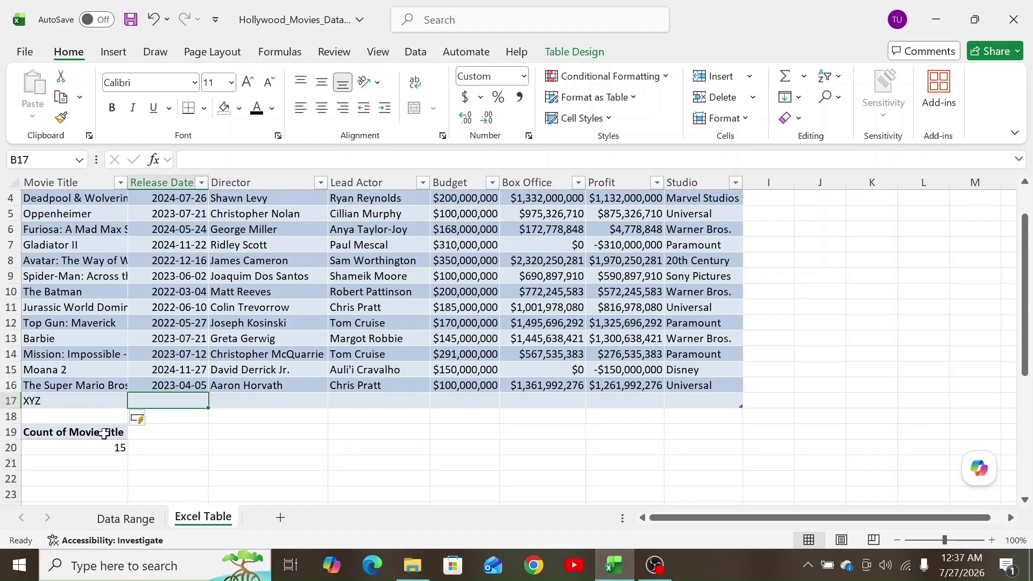
right_click(104, 434)
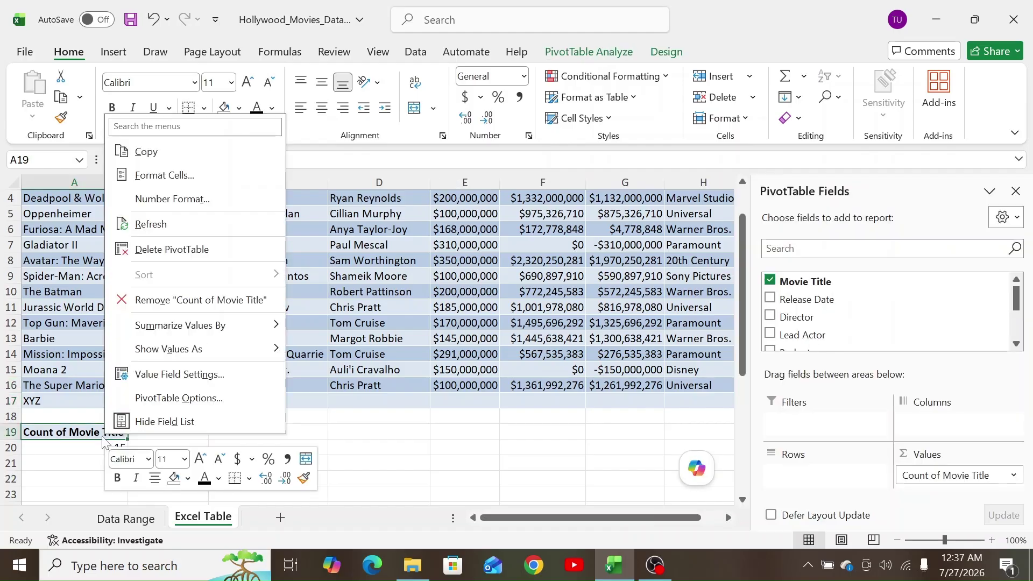
left_click(185, 225)
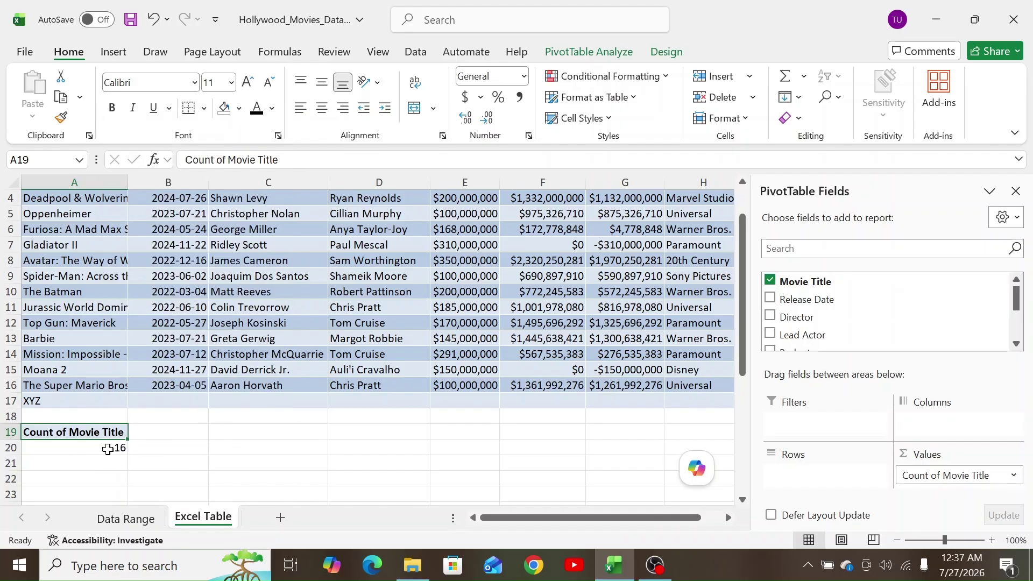
mouse_move(108, 449)
- Change the Data Range sheet PivotTable's data source to A1:H17, and return to the movie table on the Excel Table sheet
left_click(150, 523)
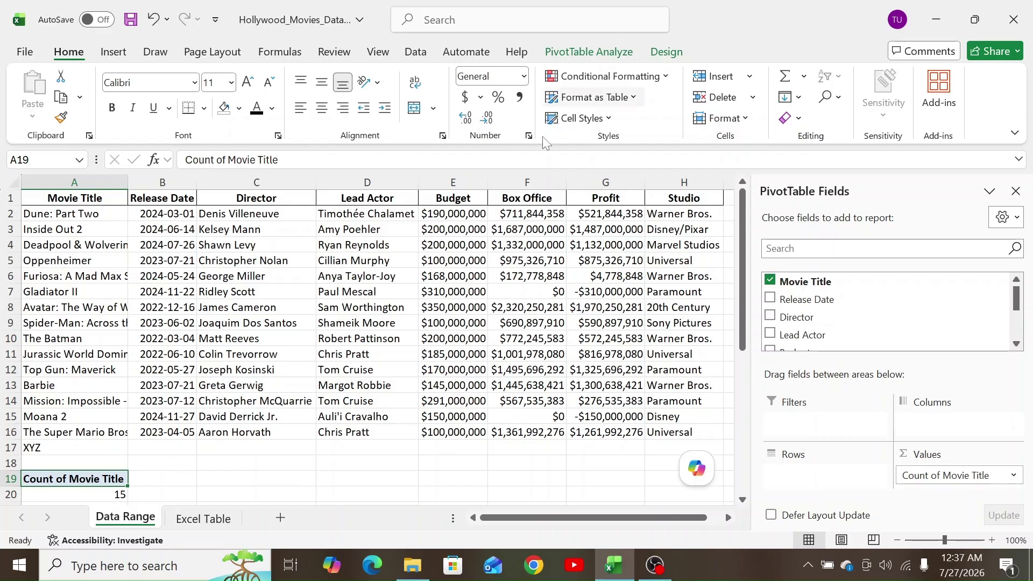
left_click(607, 54)
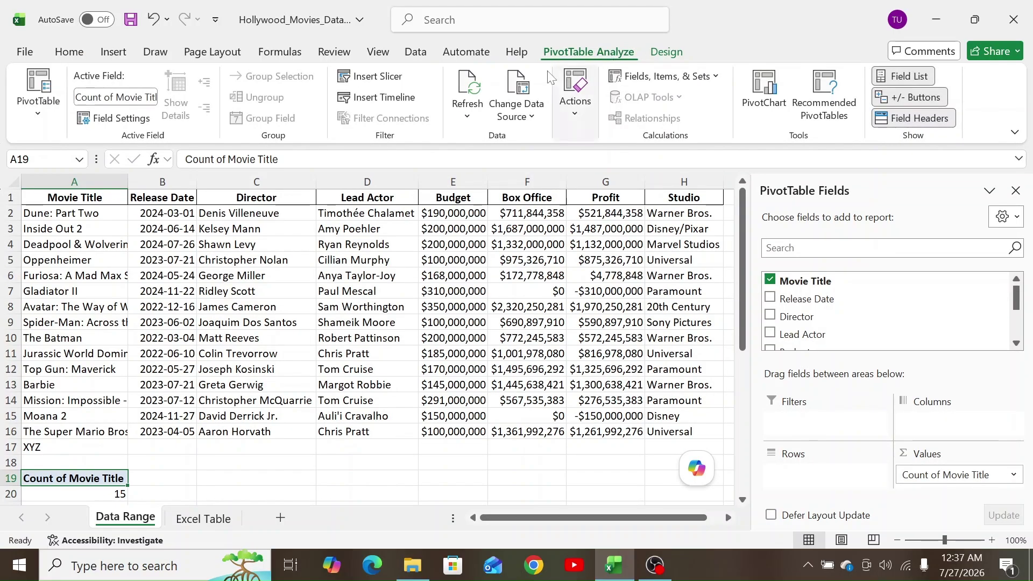
left_click(522, 85)
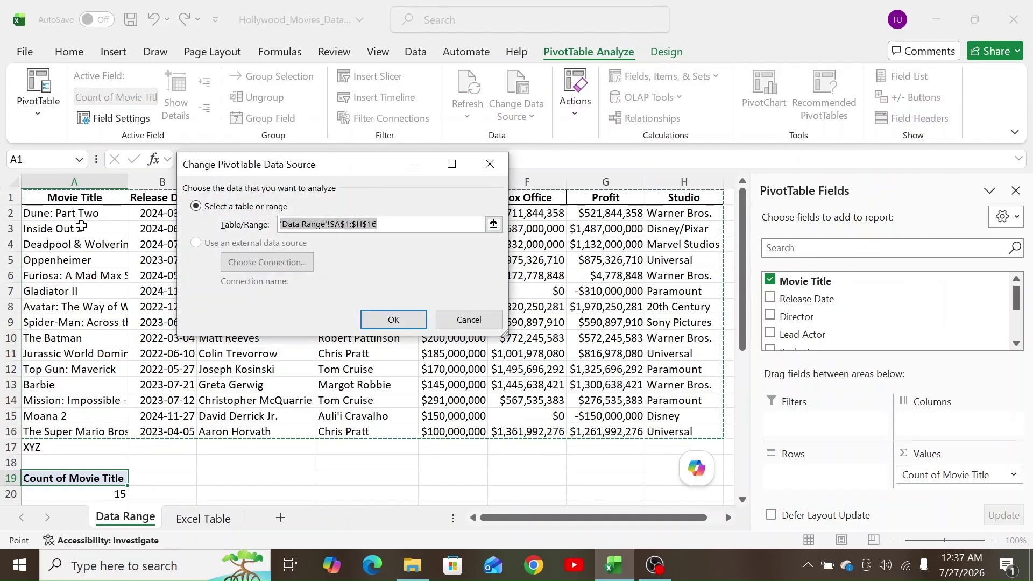
left_click_drag(43, 198, 688, 440)
key("Return")
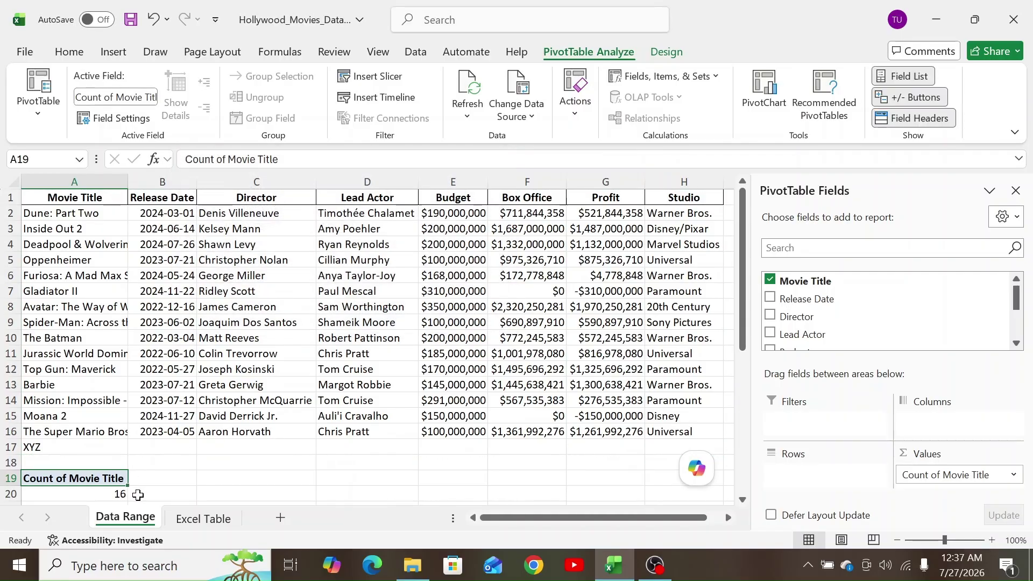
left_click(196, 518)
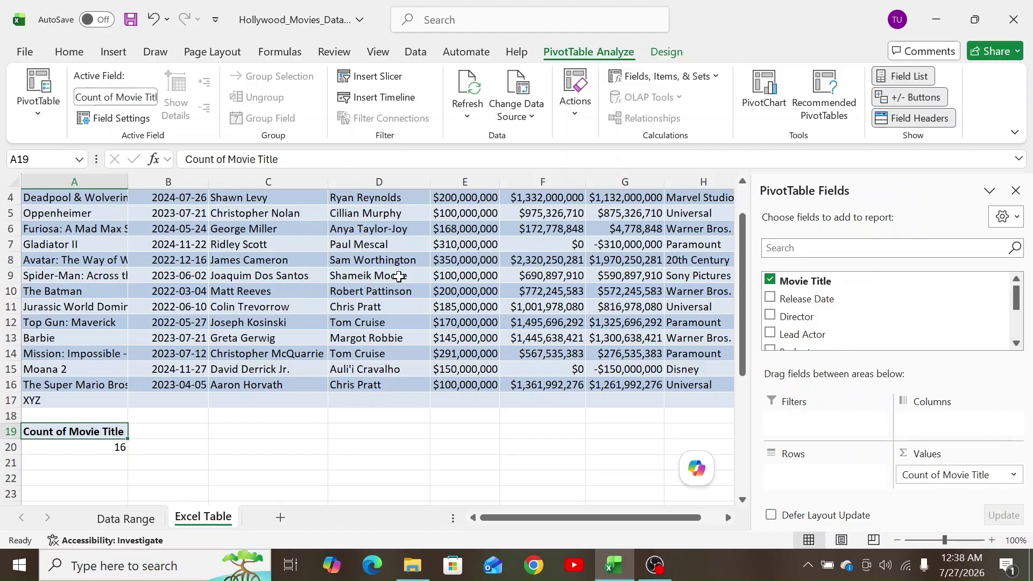
left_click(319, 290)
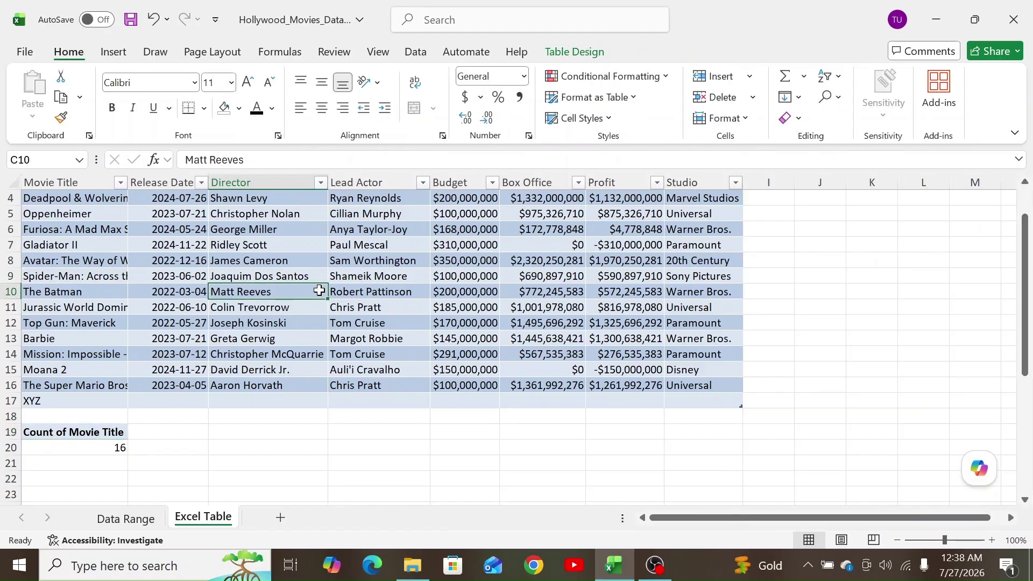